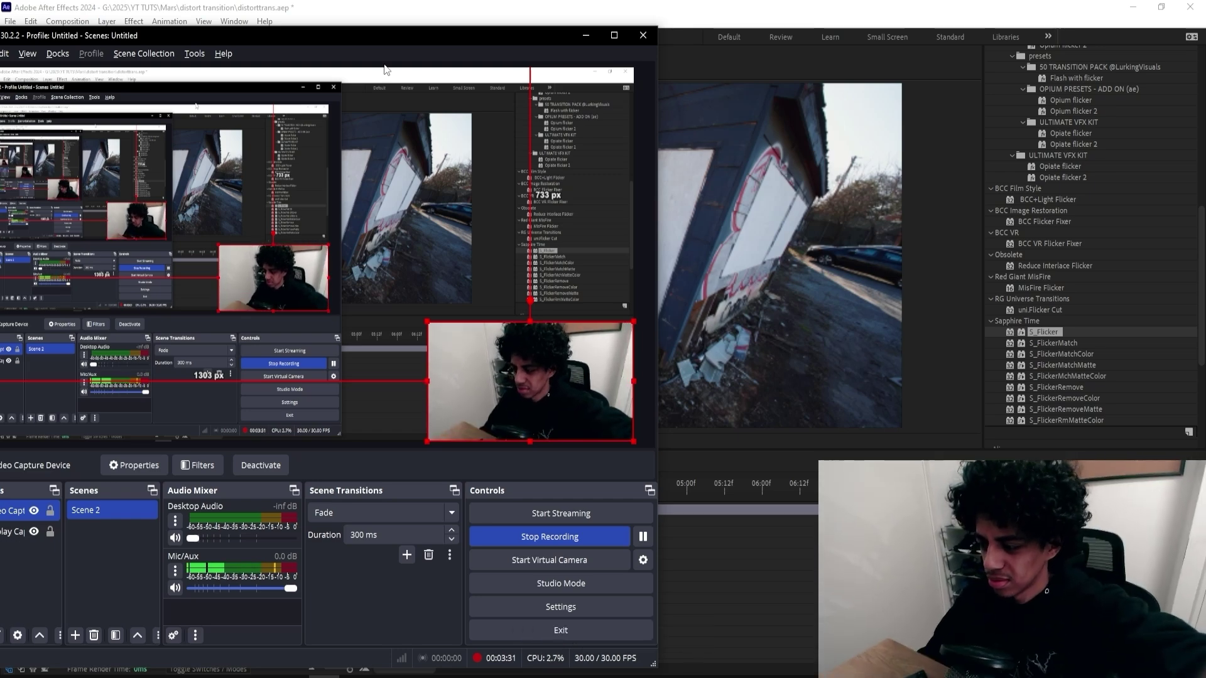
drag(428, 322, 474, 328)
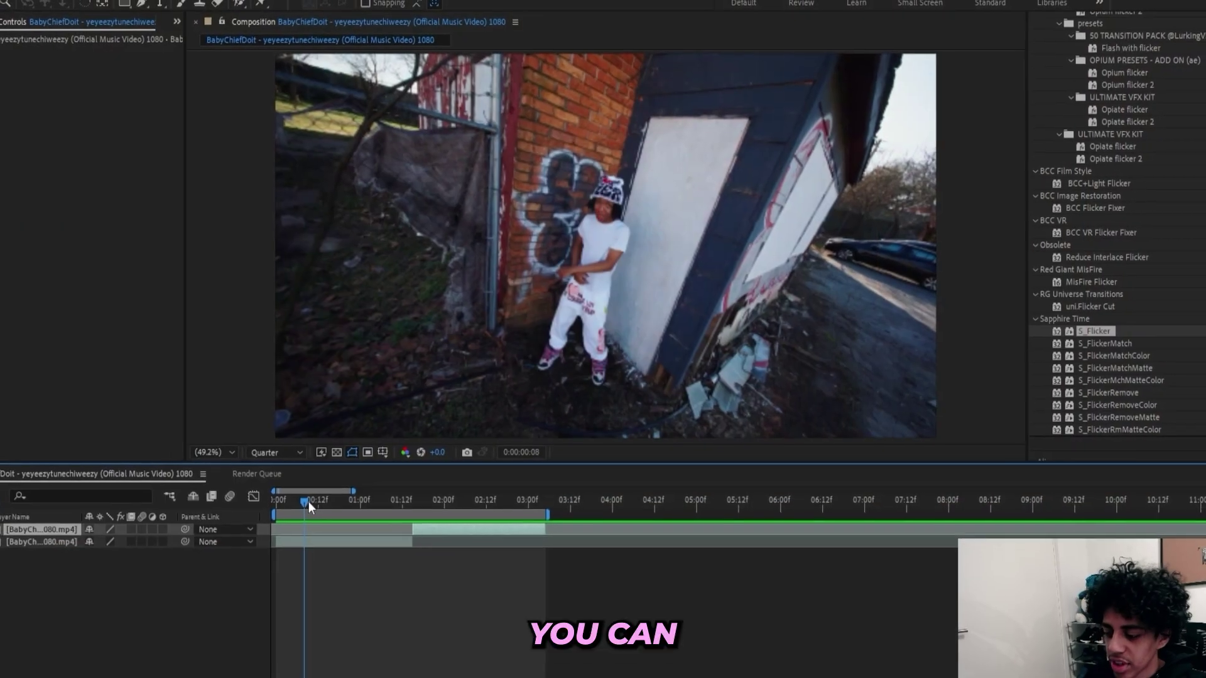
Create a new adjustment layer above the two video clips, with the playhead at the start of the composition.
drag(307, 502, 311, 537)
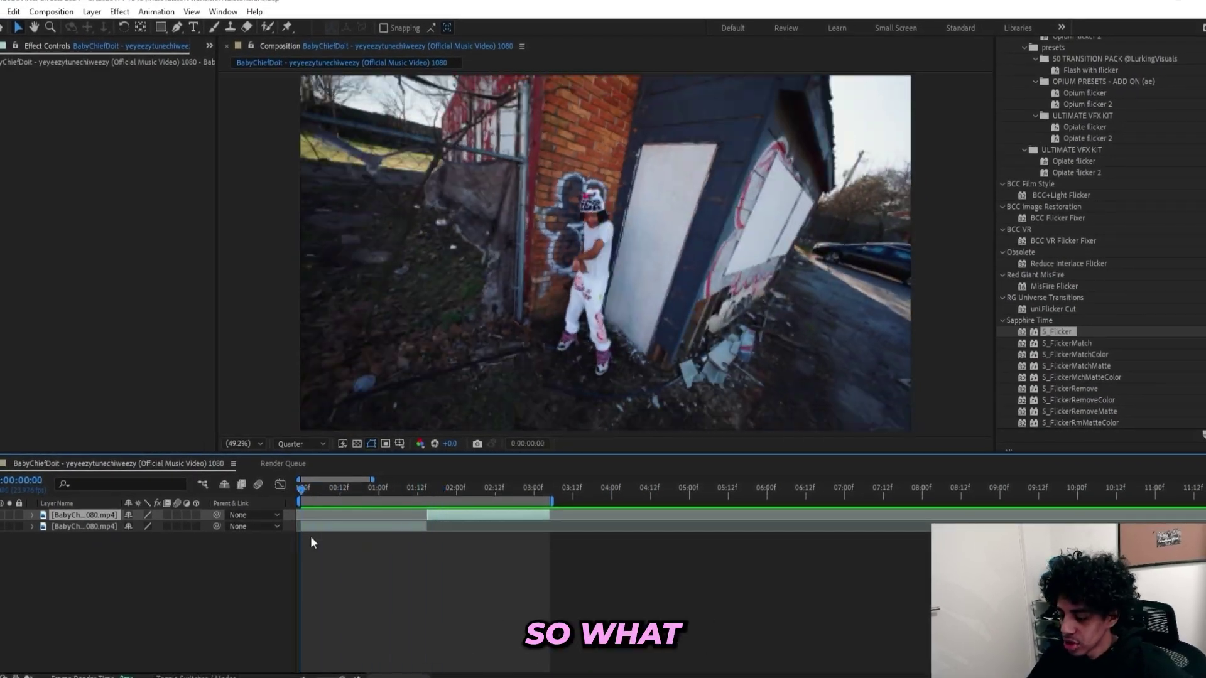
right_click(367, 548)
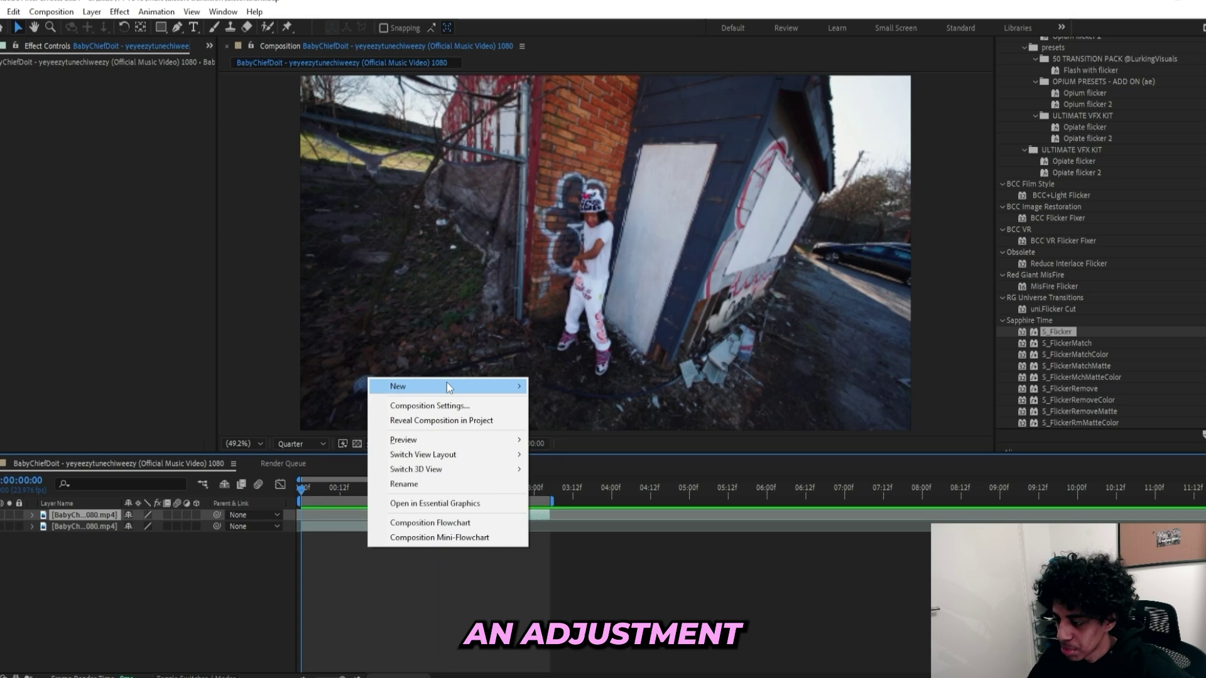
mouse_move(431, 389)
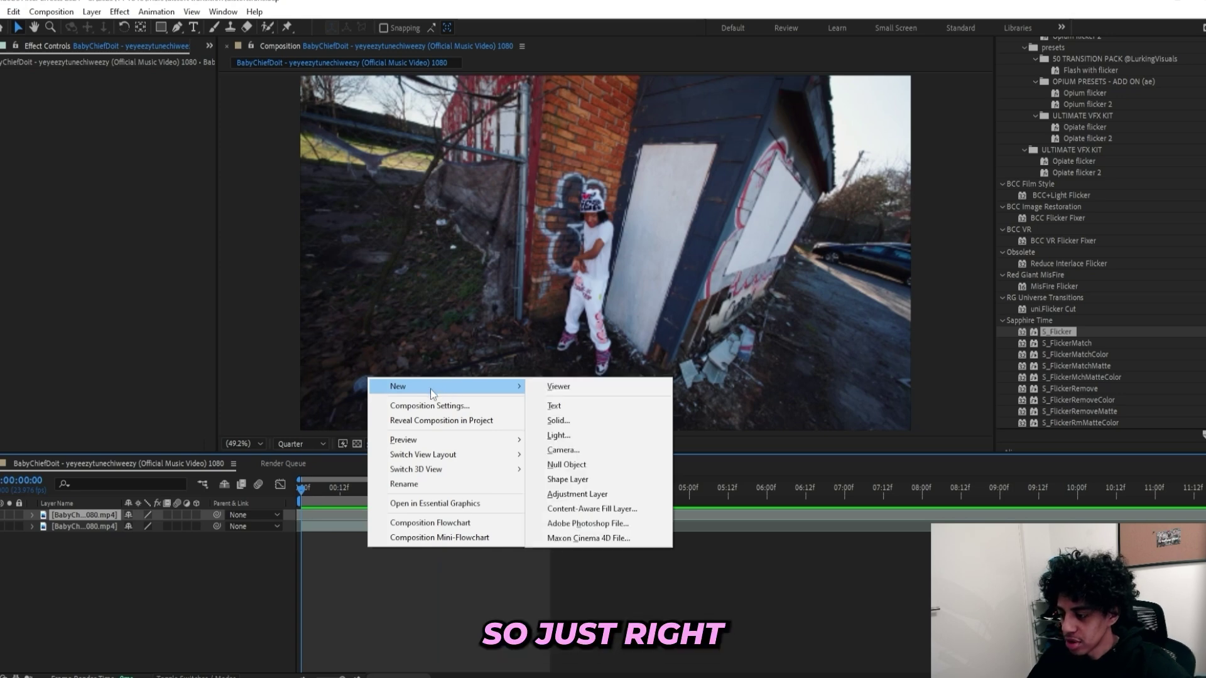
click(576, 494)
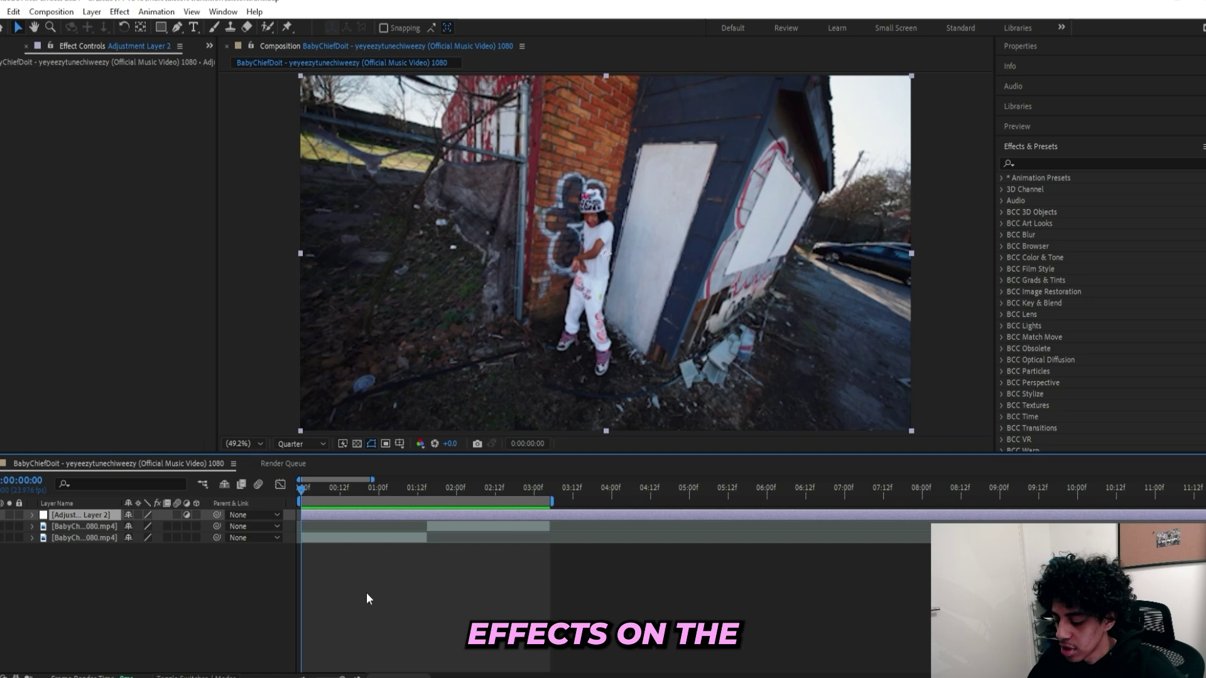
Apply the BEST DISTORT TRANSITION user preset from the ULTIMATE VFX KIT folder to the adjustment layer.
click(1003, 178)
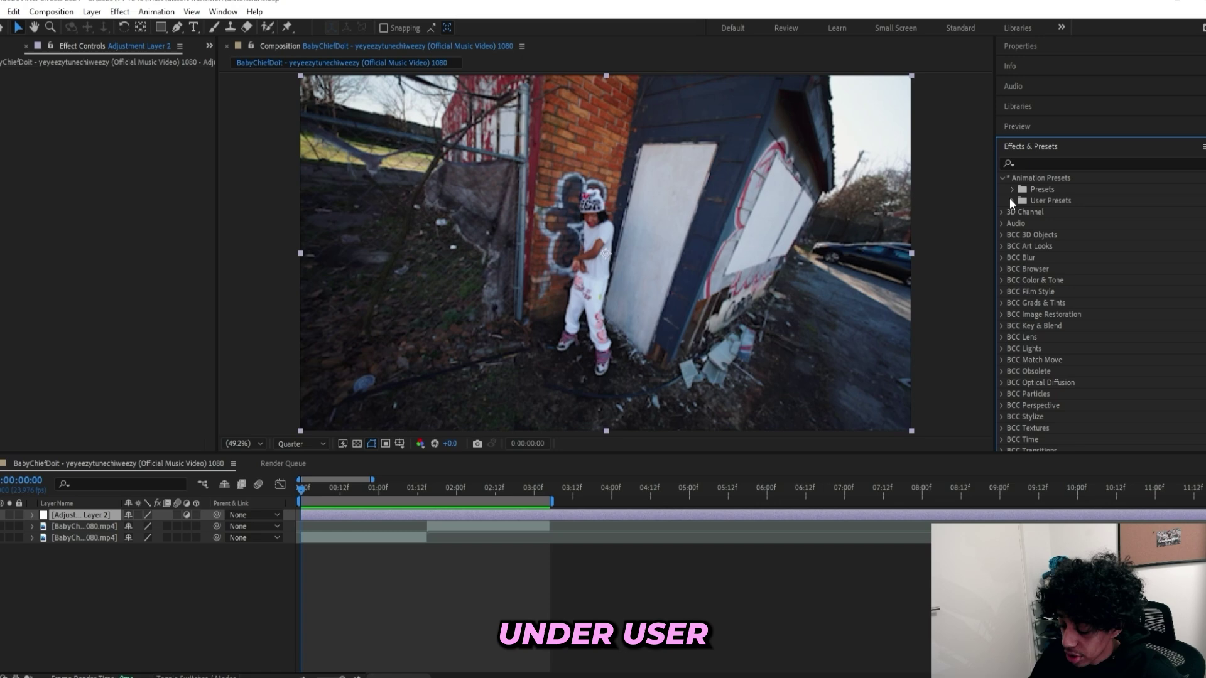
click(1013, 201)
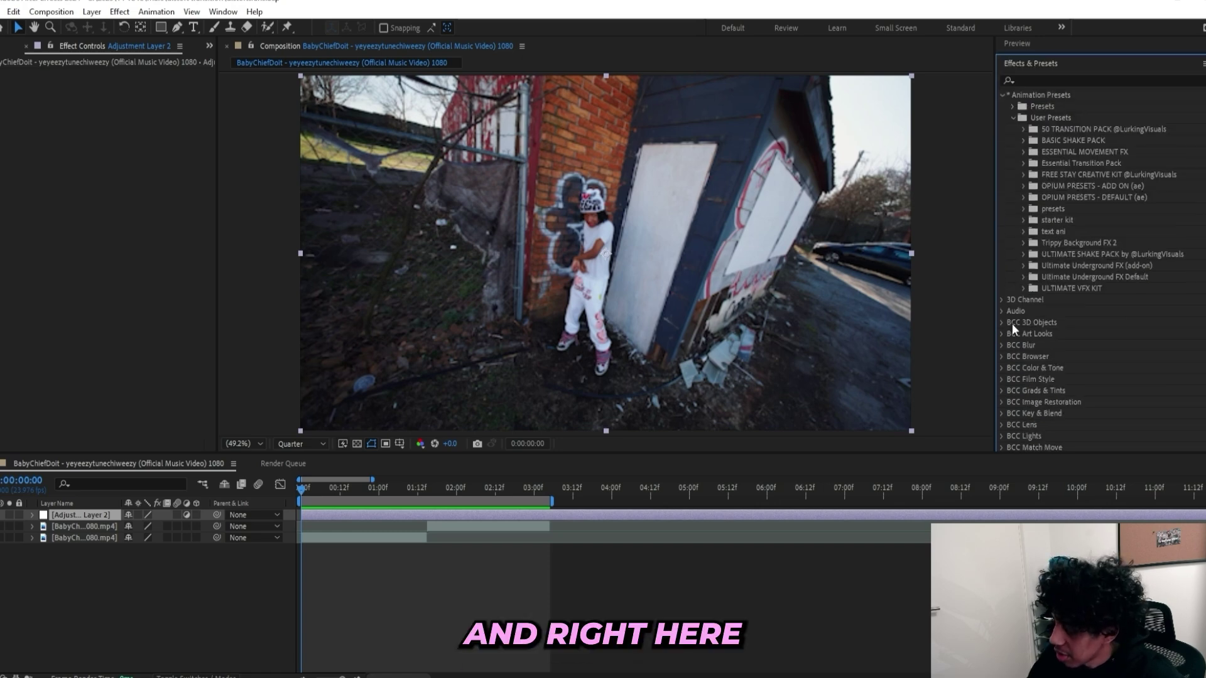
click(1023, 289)
scroll(1024, 287, down, 5)
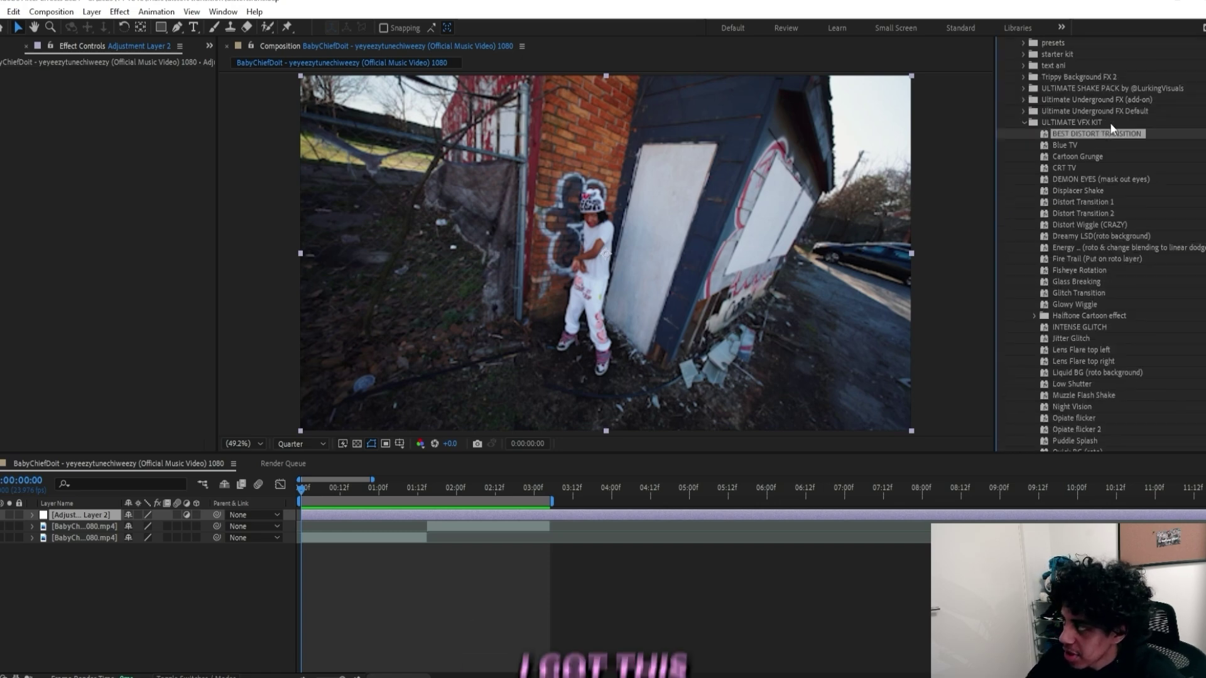
drag(1105, 133, 375, 517)
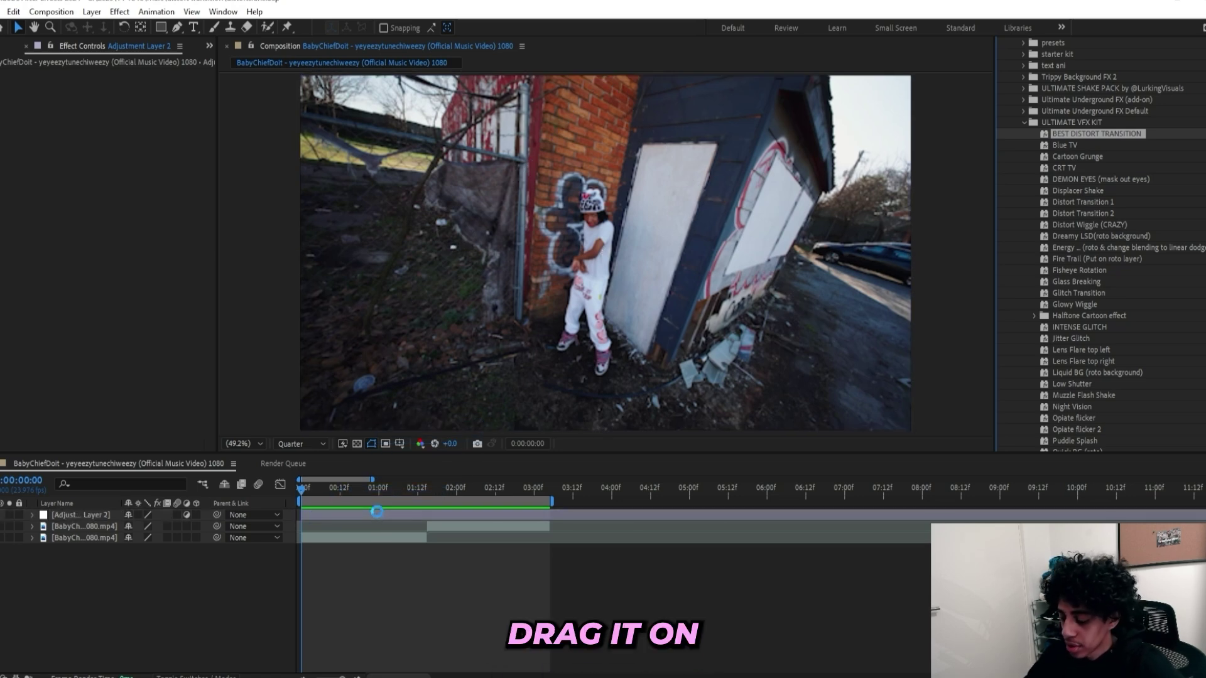
Reveal the preset's keyframes and shift them so the middle ones line up with the cut between the clips.
key(u)
scroll(417, 534, down, 3)
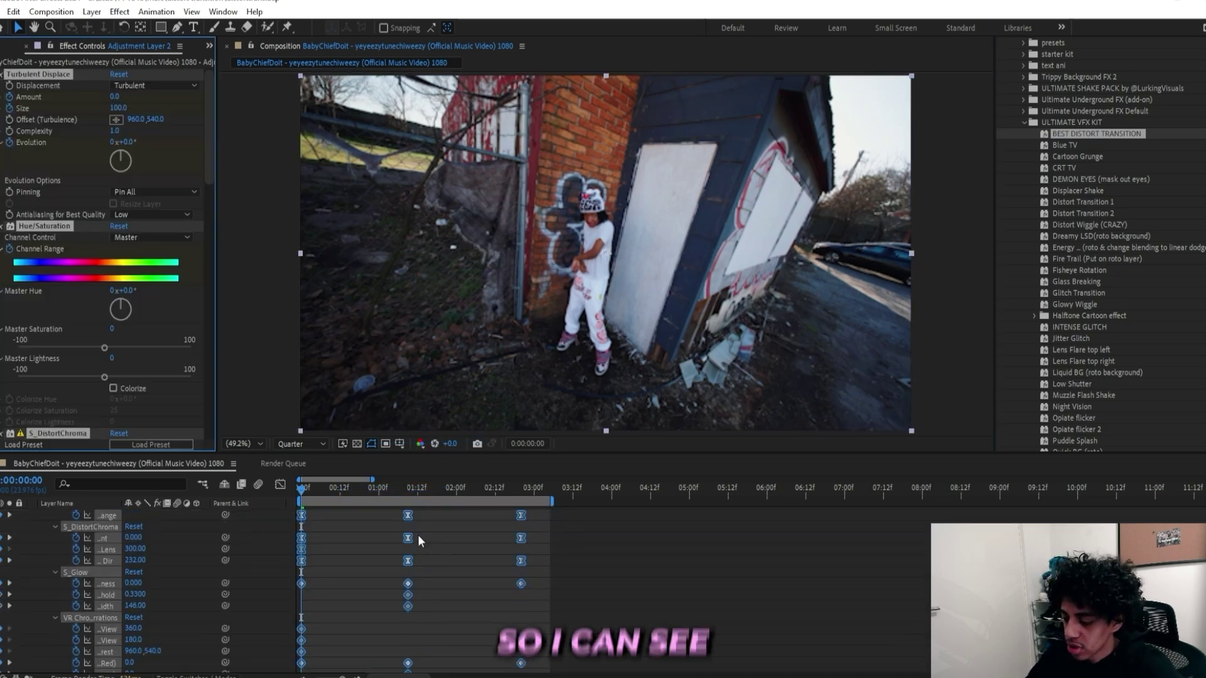
drag(408, 607, 427, 613)
key(F9)
scroll(425, 607, up, 3)
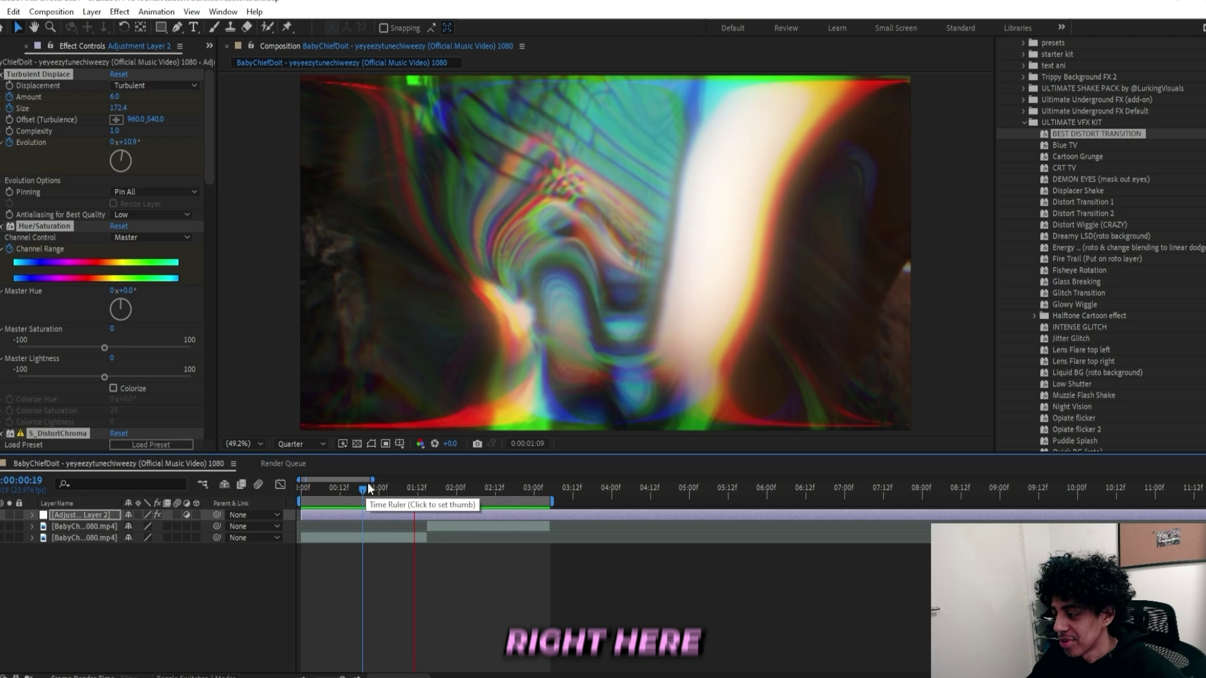
Try to move the preset's opening keyframes closer to the cut to shorten the transition.
click(340, 490)
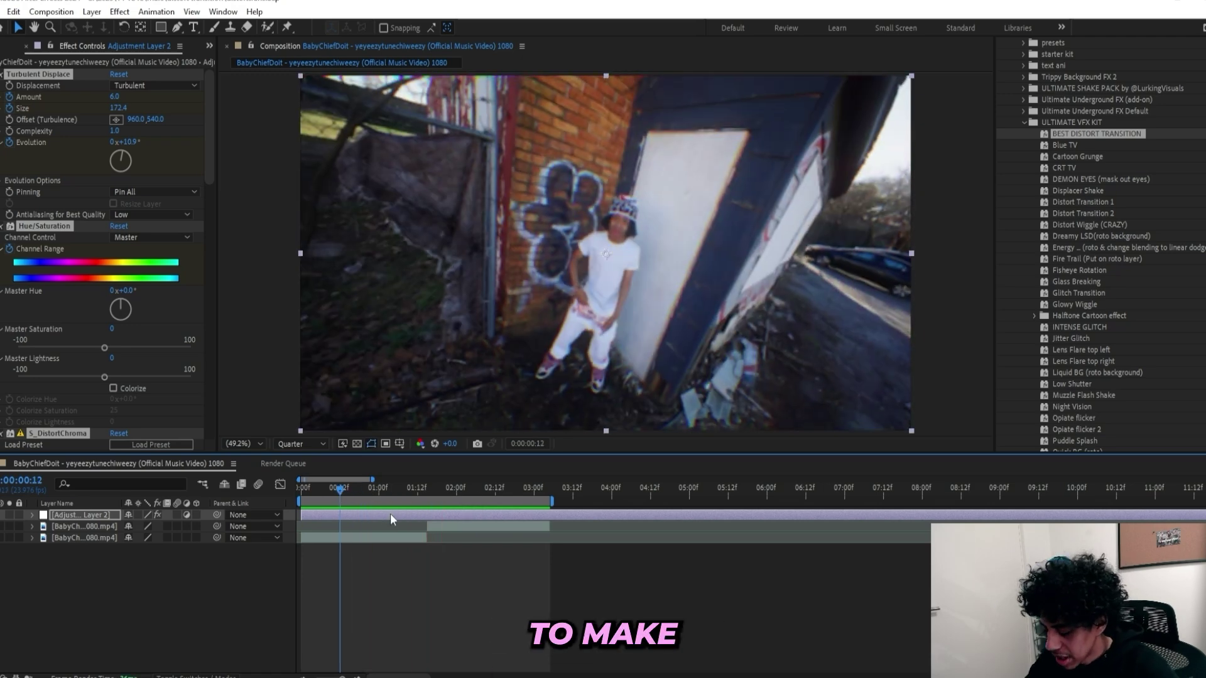
key(u)
drag(349, 527, 279, 674)
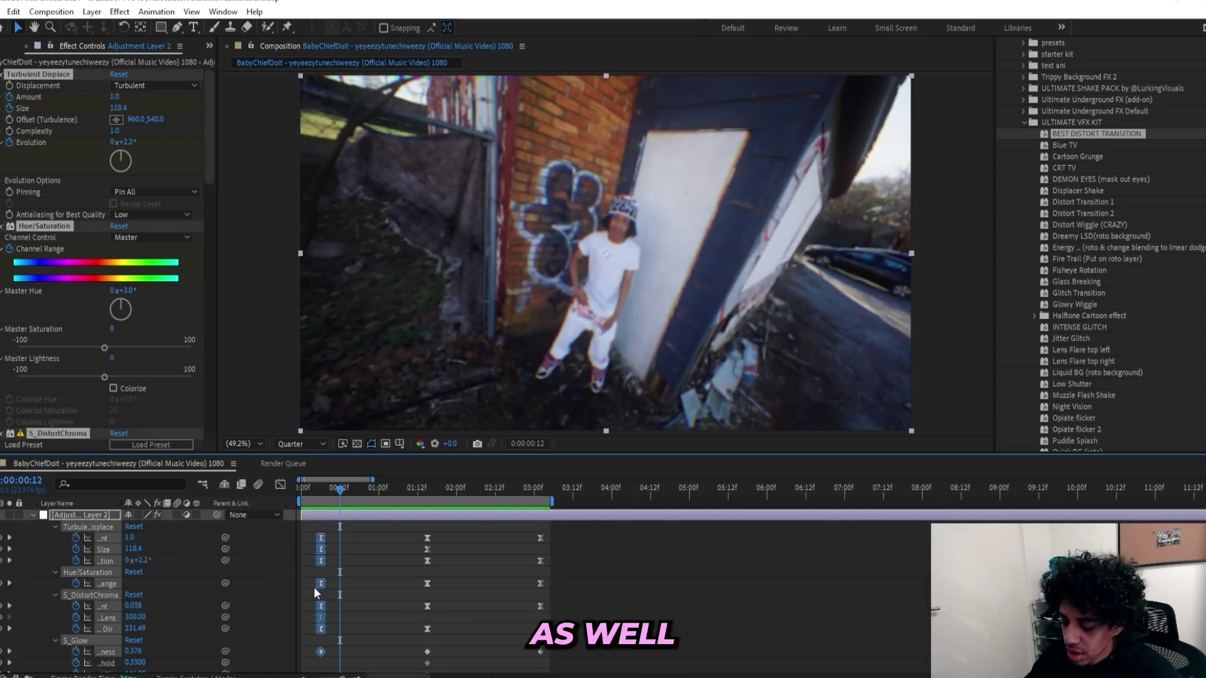
scroll(340, 585, down, 4)
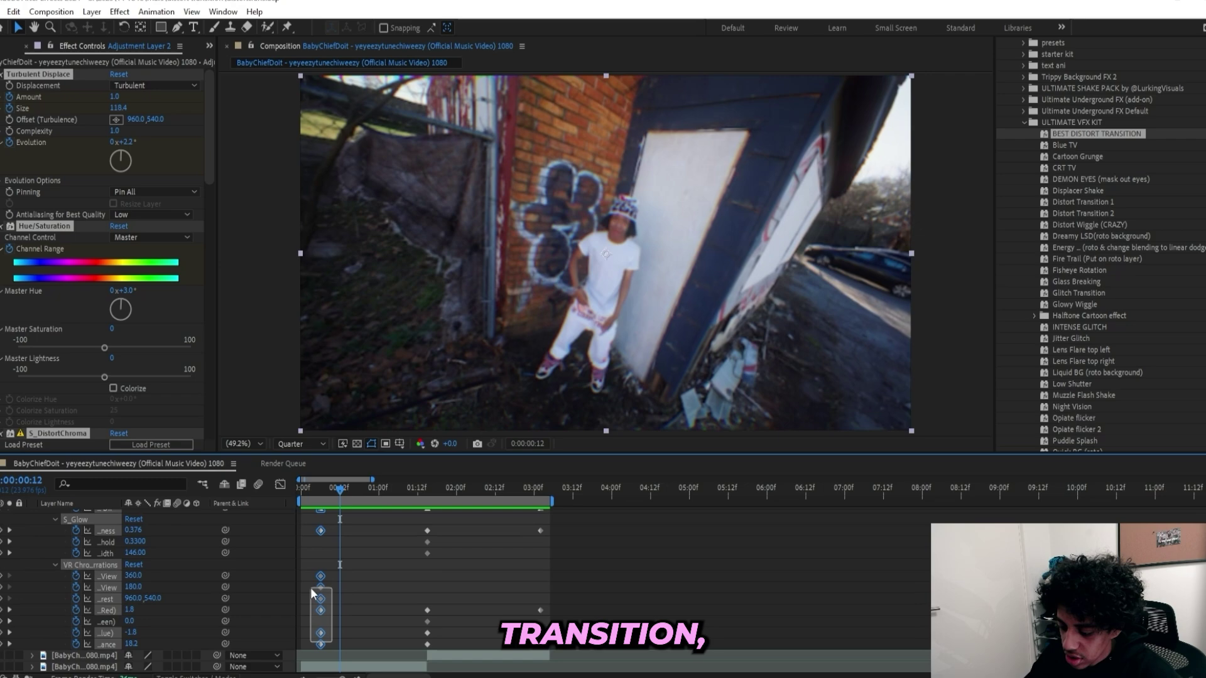
drag(322, 579, 389, 577)
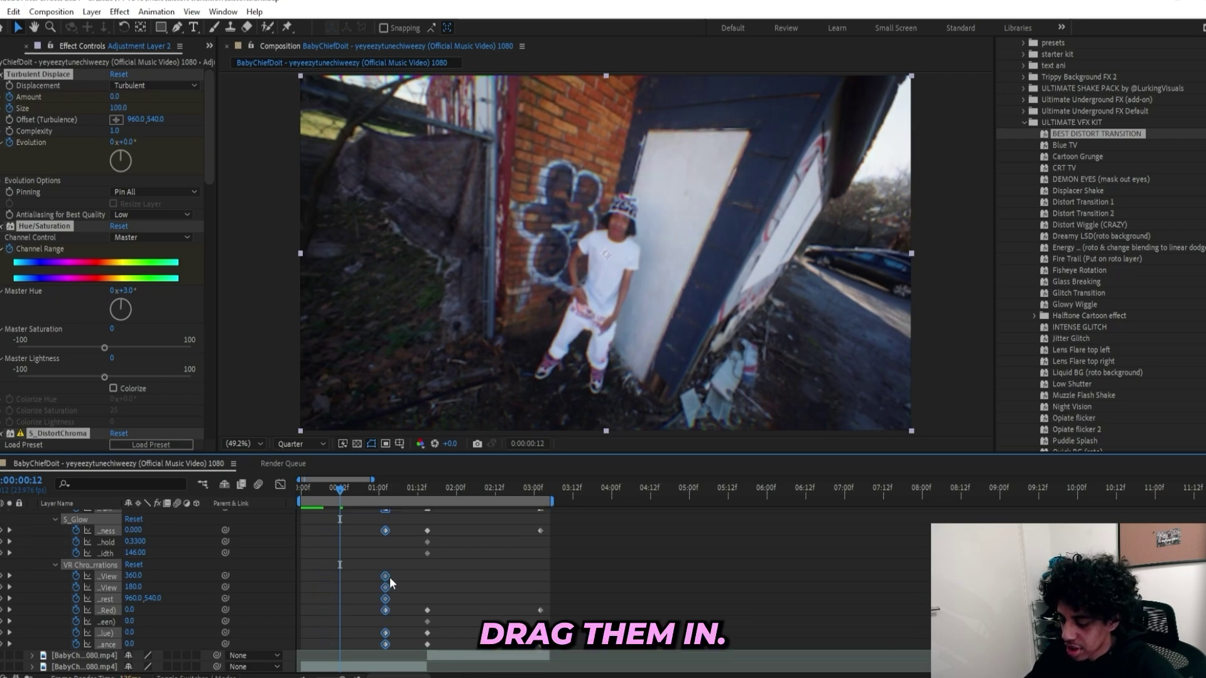
Review the preset's individual effects, including S_DistortChroma and S_Glow, and remove all effects from the adjustment layer.
key(space)
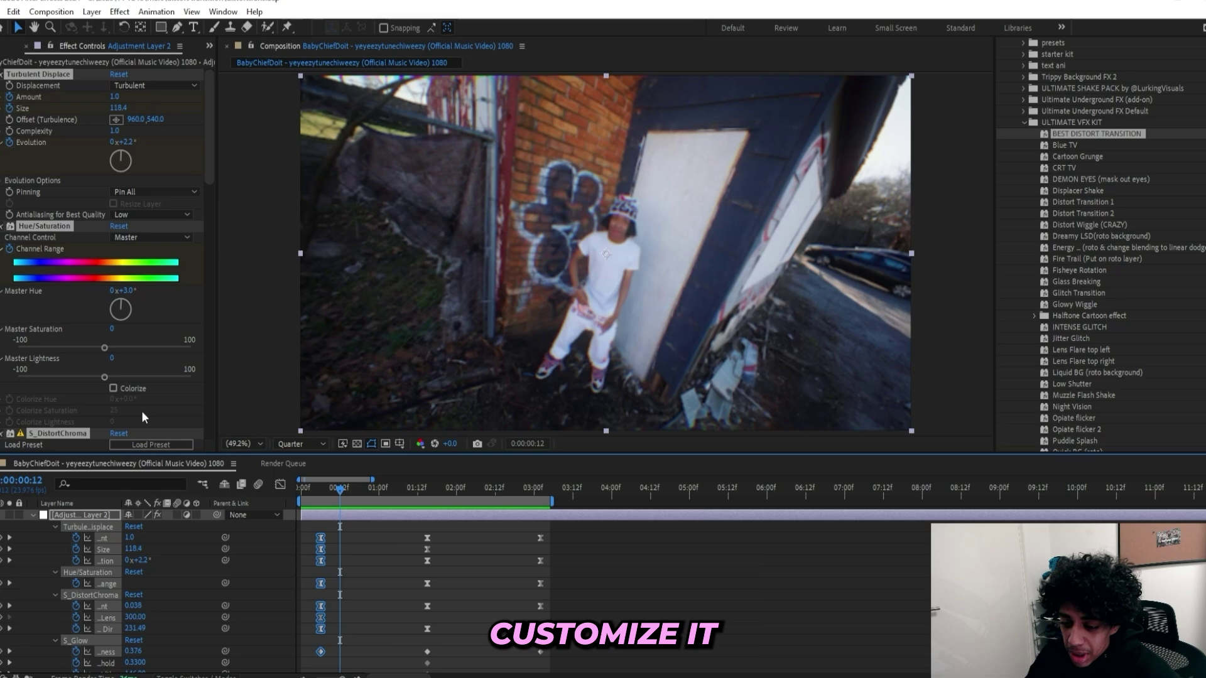
click(76, 433)
click(321, 490)
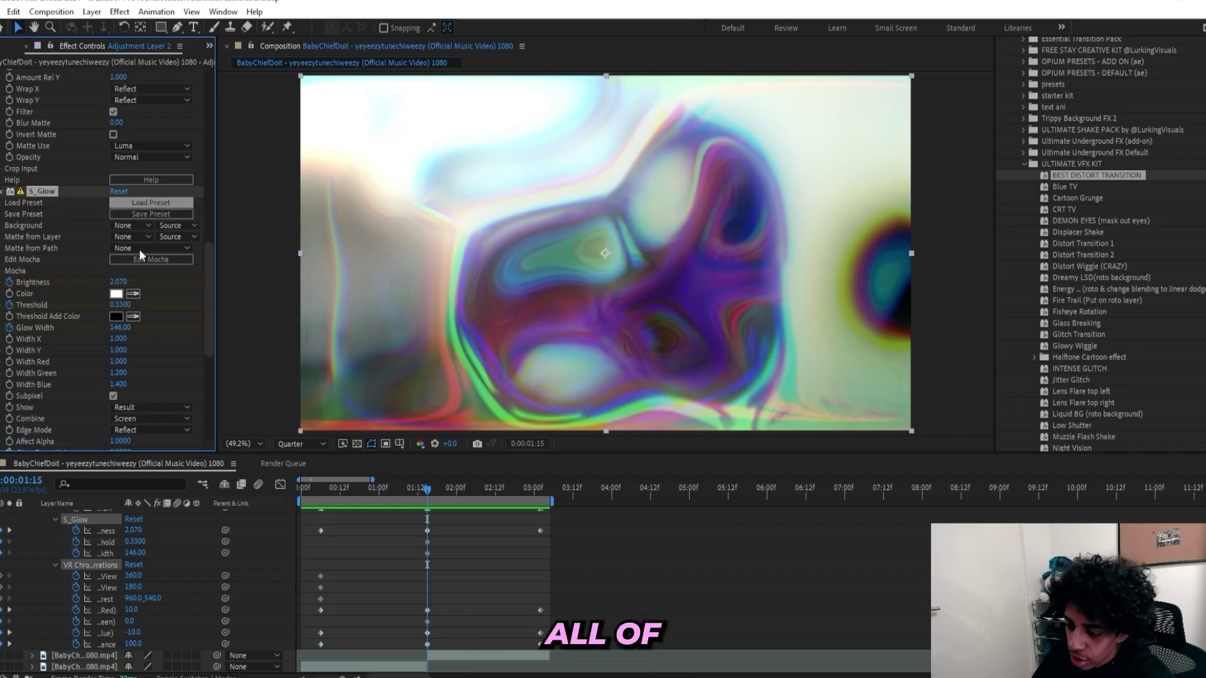
key(ctrl+shift+e)
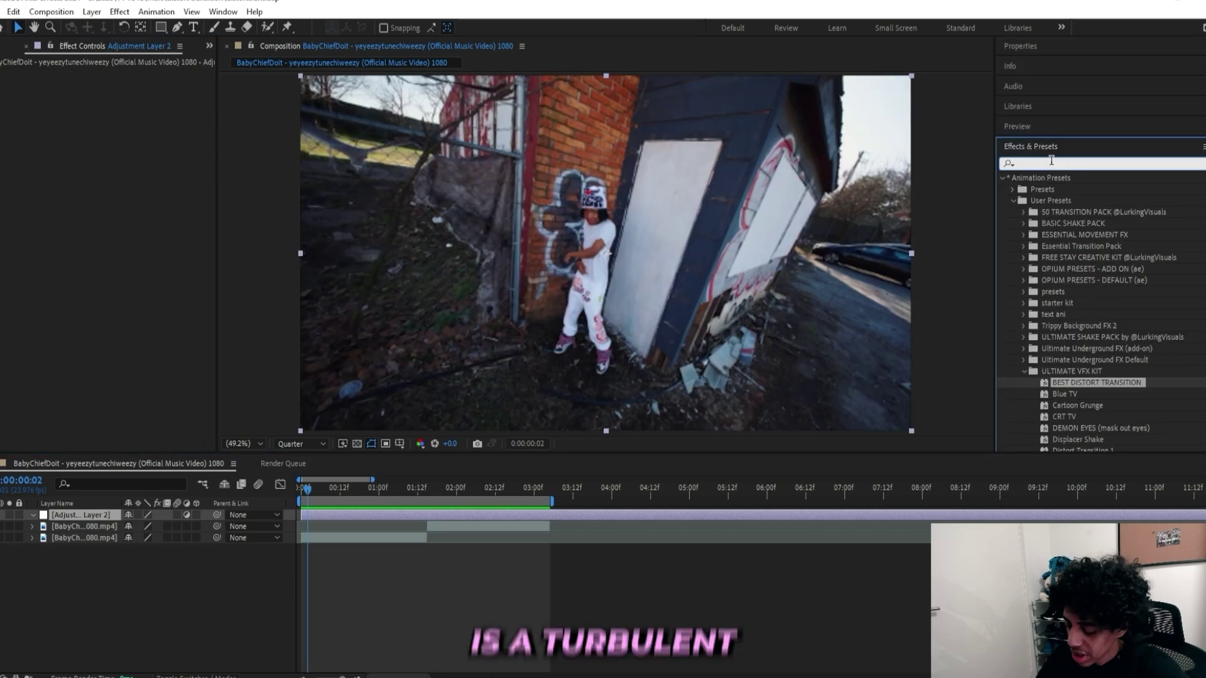
Apply Turbulent Displace to the adjustment layer and start keyframes at 0:00:00:02 for Amount 0, Size 100 and Evolution 0°.
text(turbulent dis)
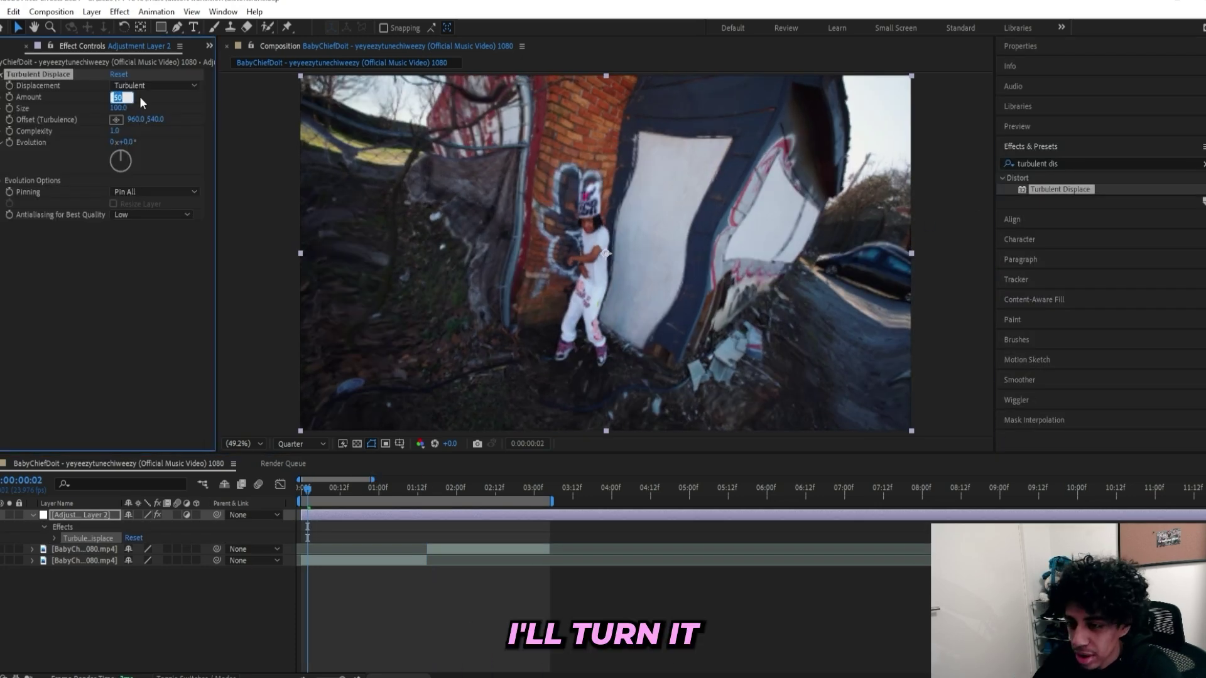
text(0)
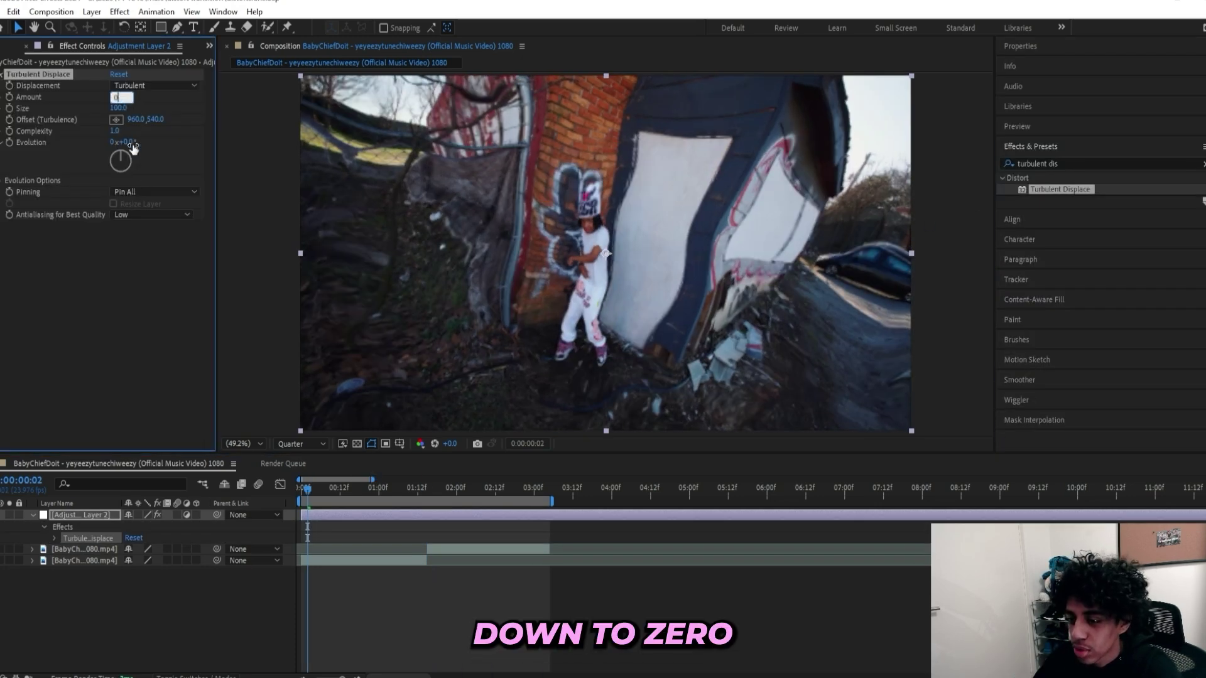
key(Return)
click(9, 97)
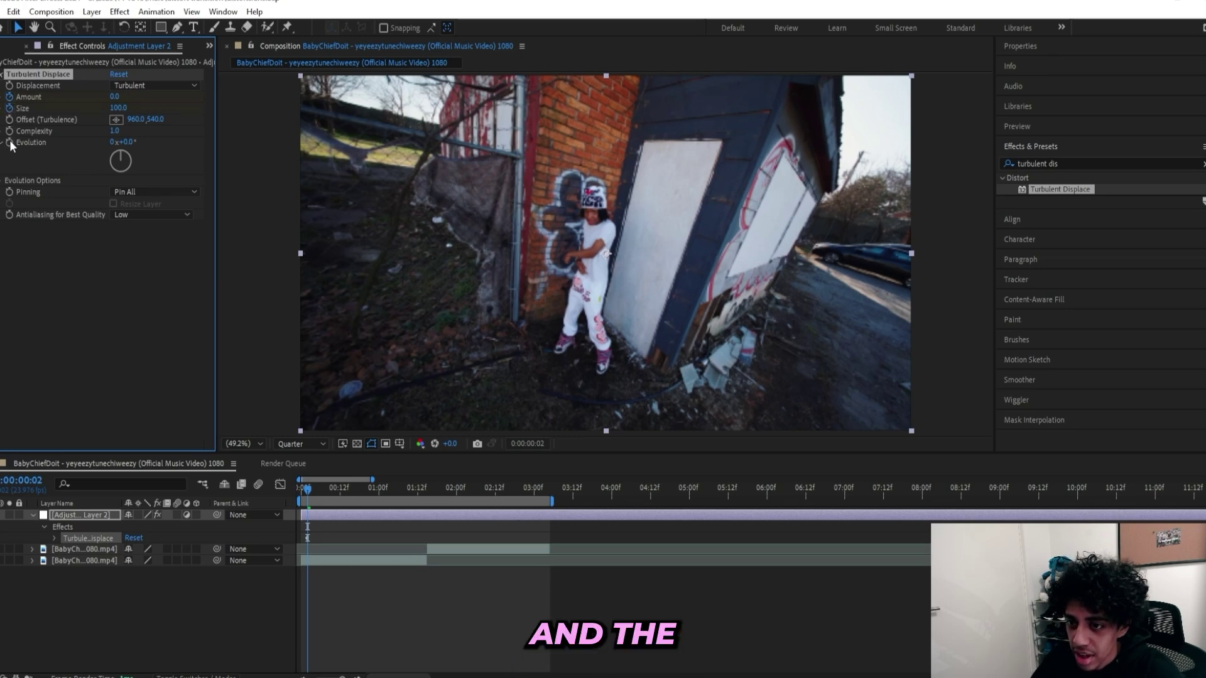
At the cut, 0:00:01:15, set the Turbulent Displace Amount to 300, Size to 300 and Evolution to 127°.
drag(322, 489, 429, 509)
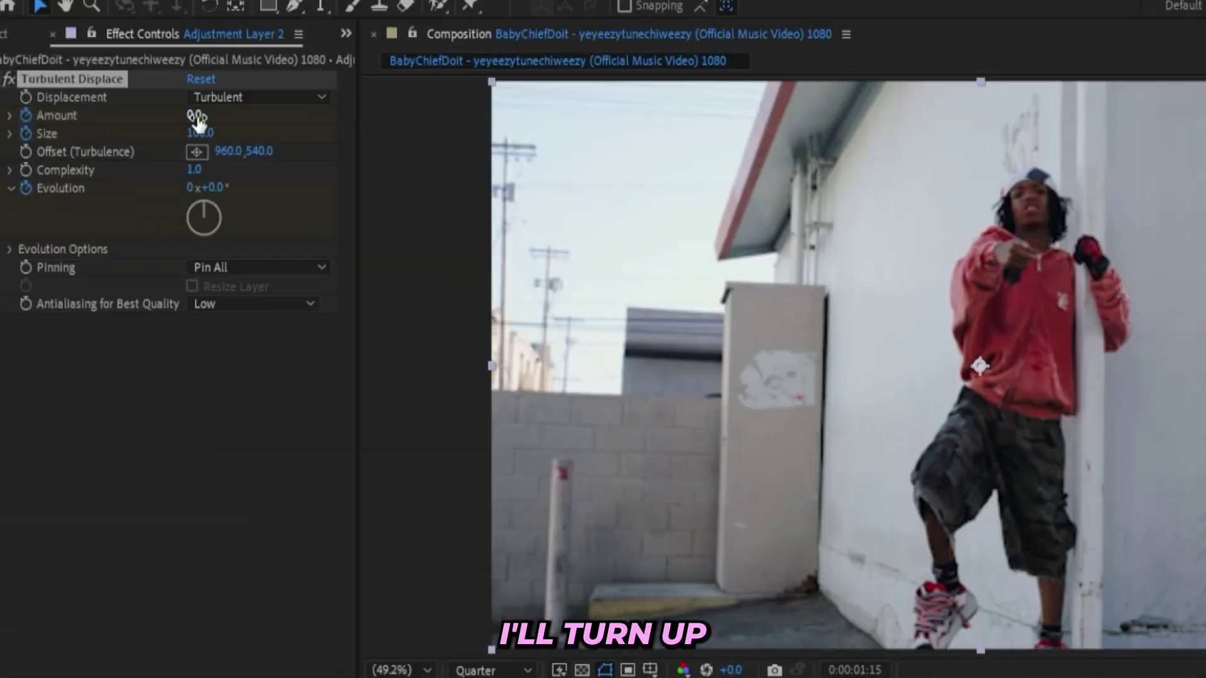
key(Return)
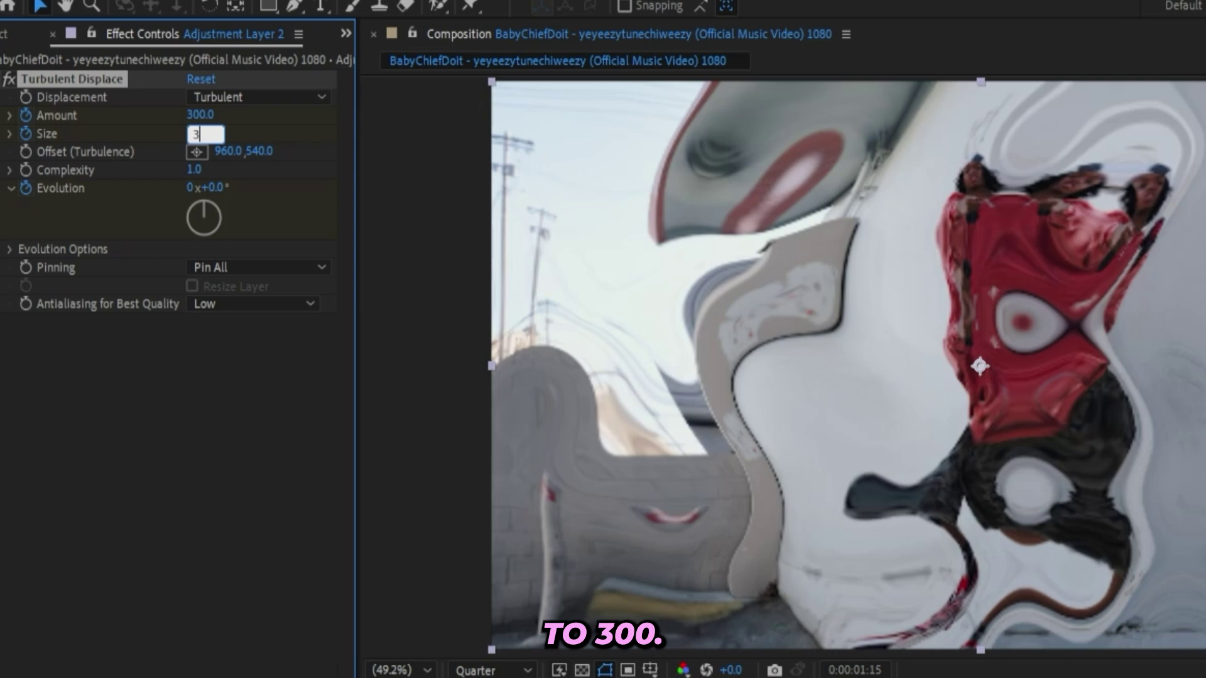
text(300)
click(214, 385)
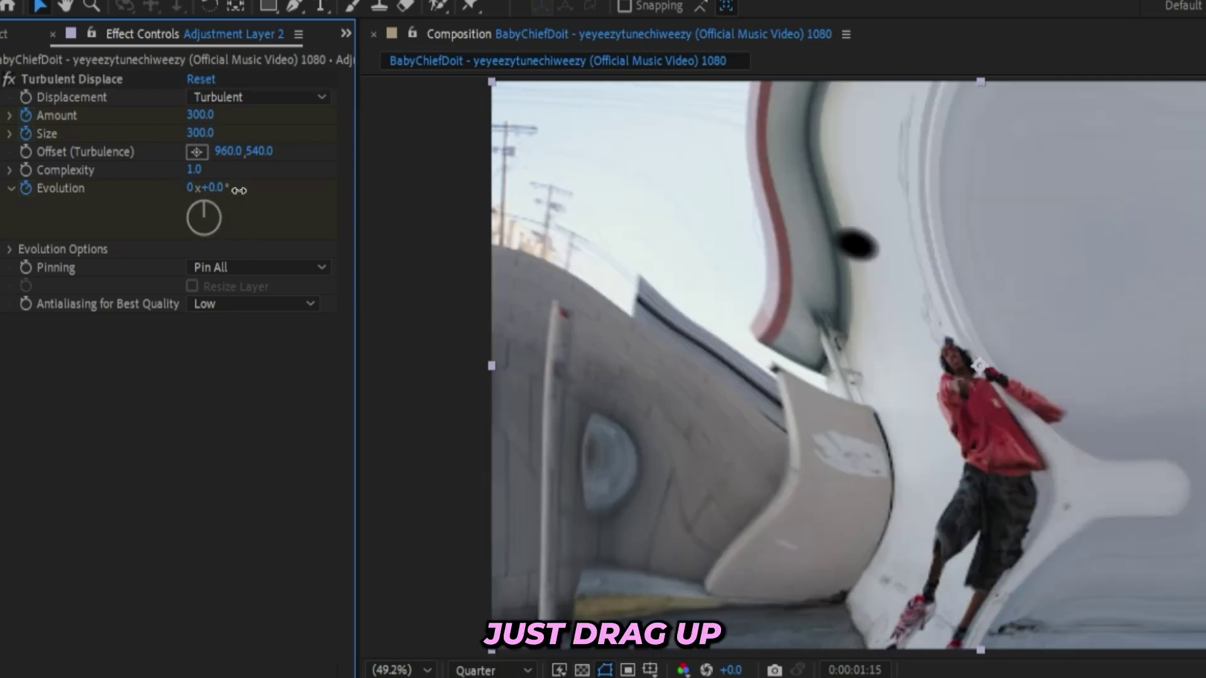
drag(239, 190, 362, 192)
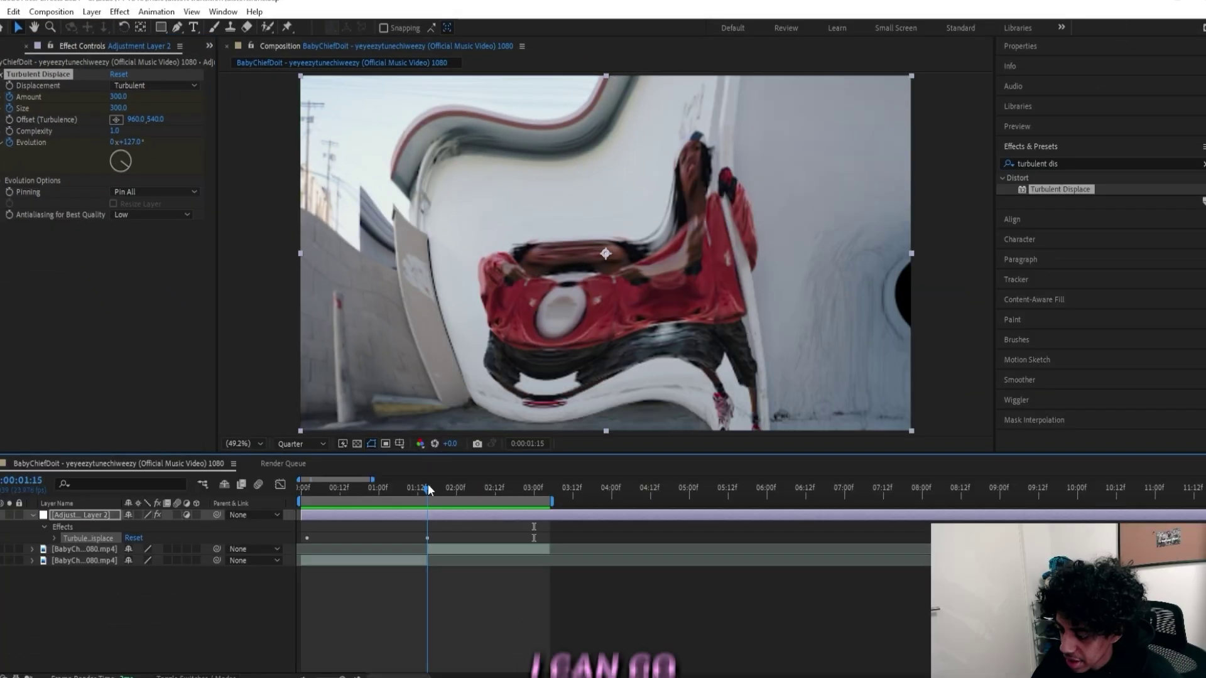
Near the end of the second clip, at 0:00:02:23, set the Turbulent Displace Amount to 0 and Evolution to 224°.
drag(428, 484, 531, 490)
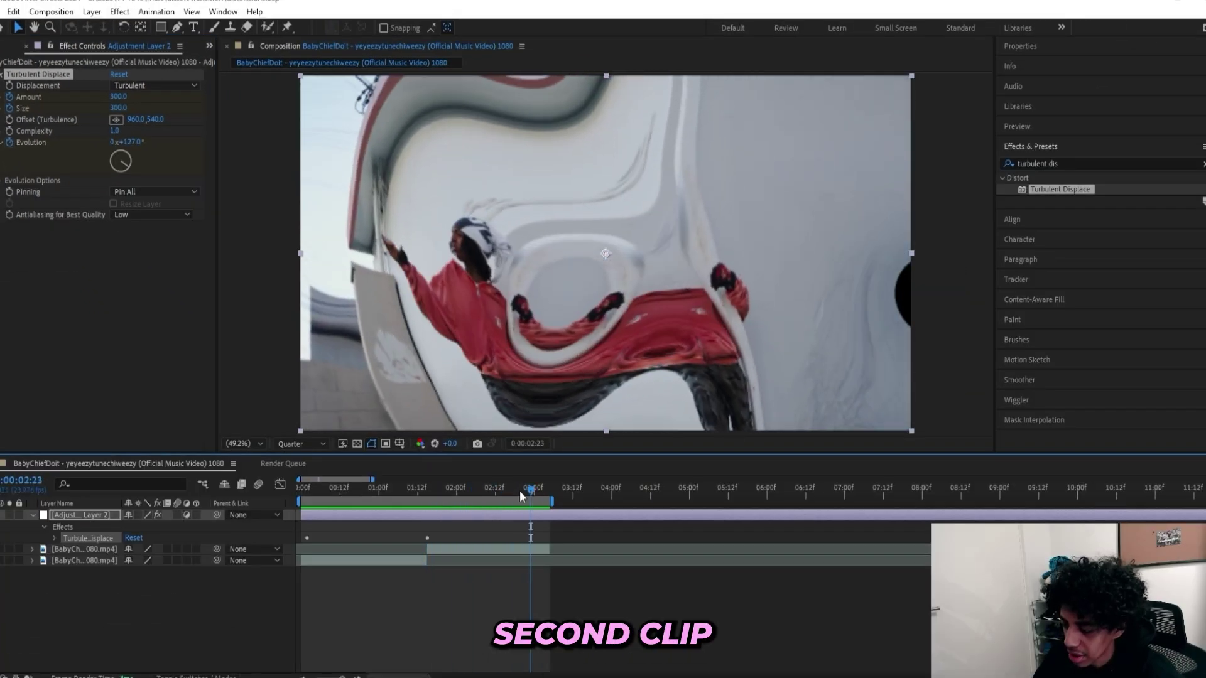
click(118, 97)
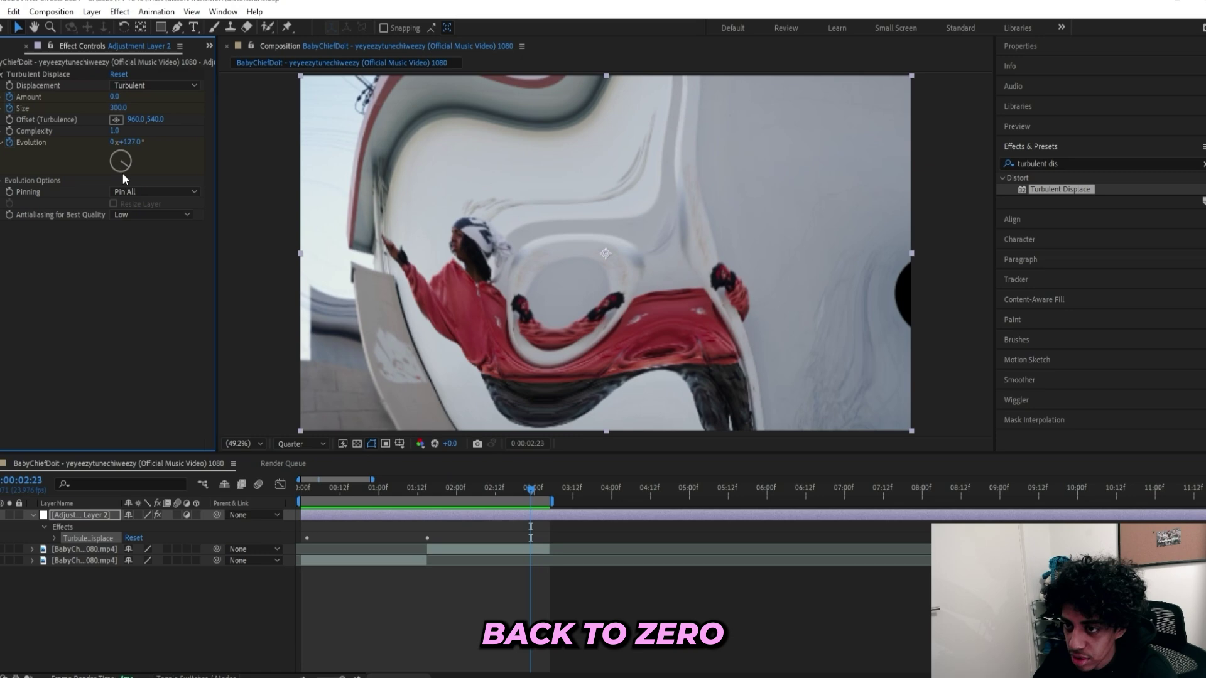
click(134, 142)
key(Return)
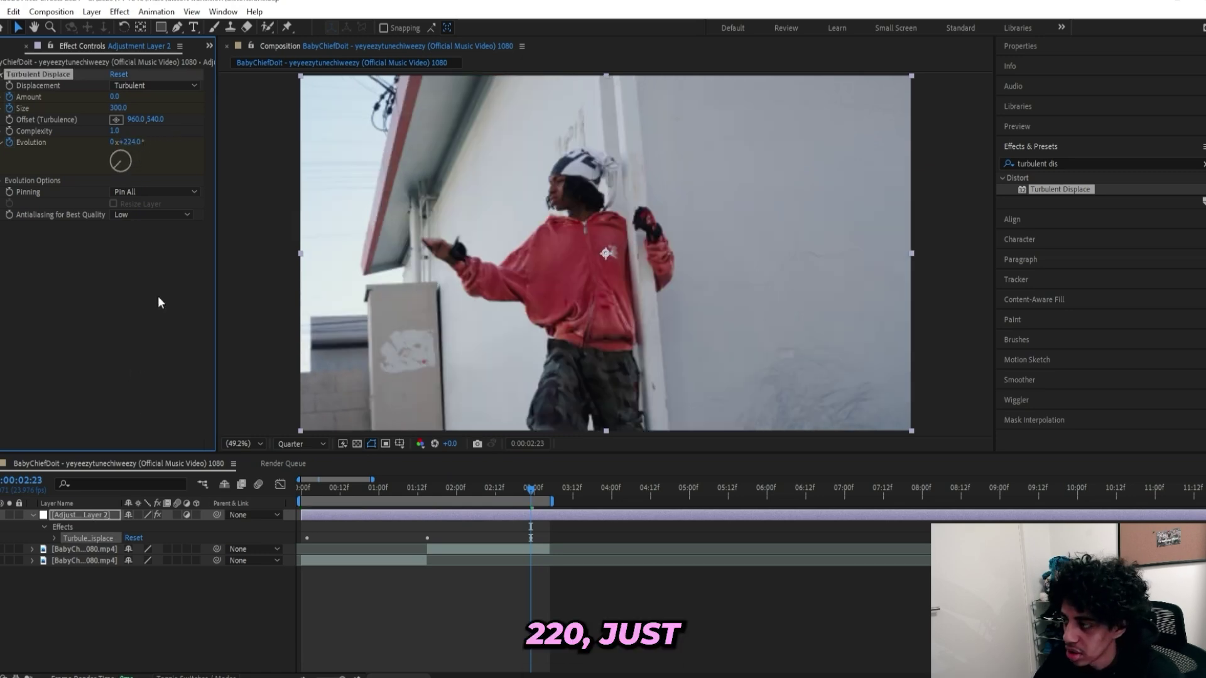
Preview the distortion across the cut and set the Turbulent Displace Size to 100 at 0:00:02:23.
drag(510, 485, 318, 499)
key(space)
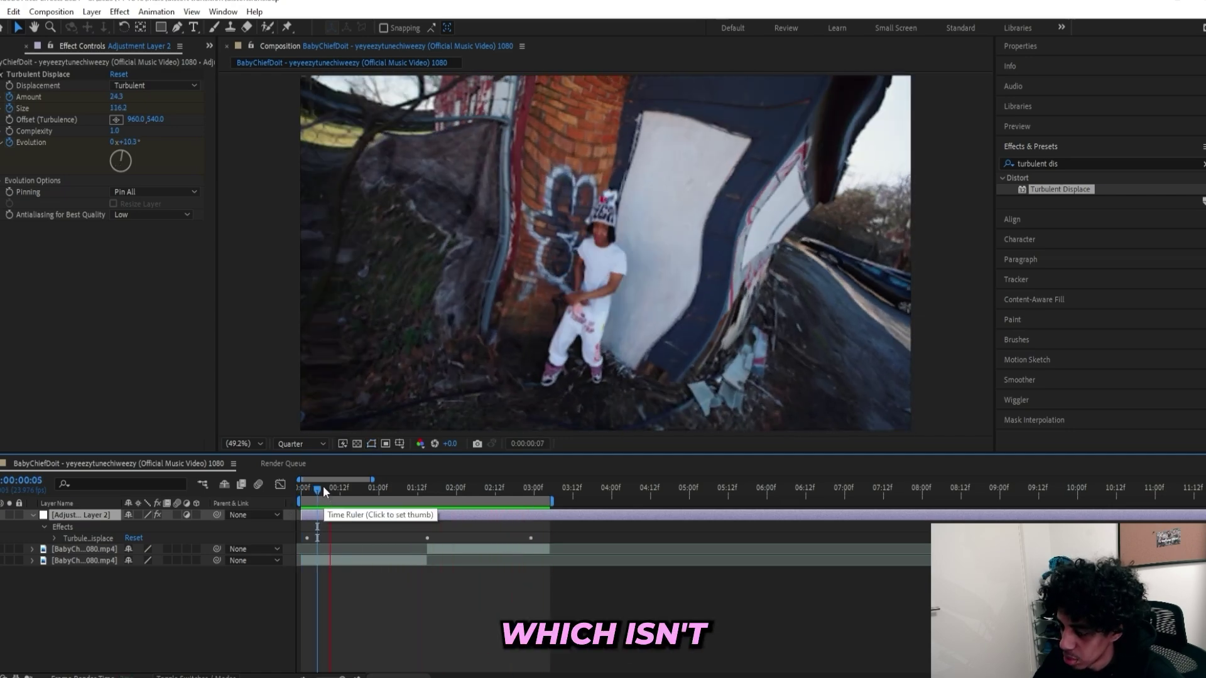
click(349, 485)
drag(333, 480, 524, 487)
key(u)
scroll(330, 540, left, 3)
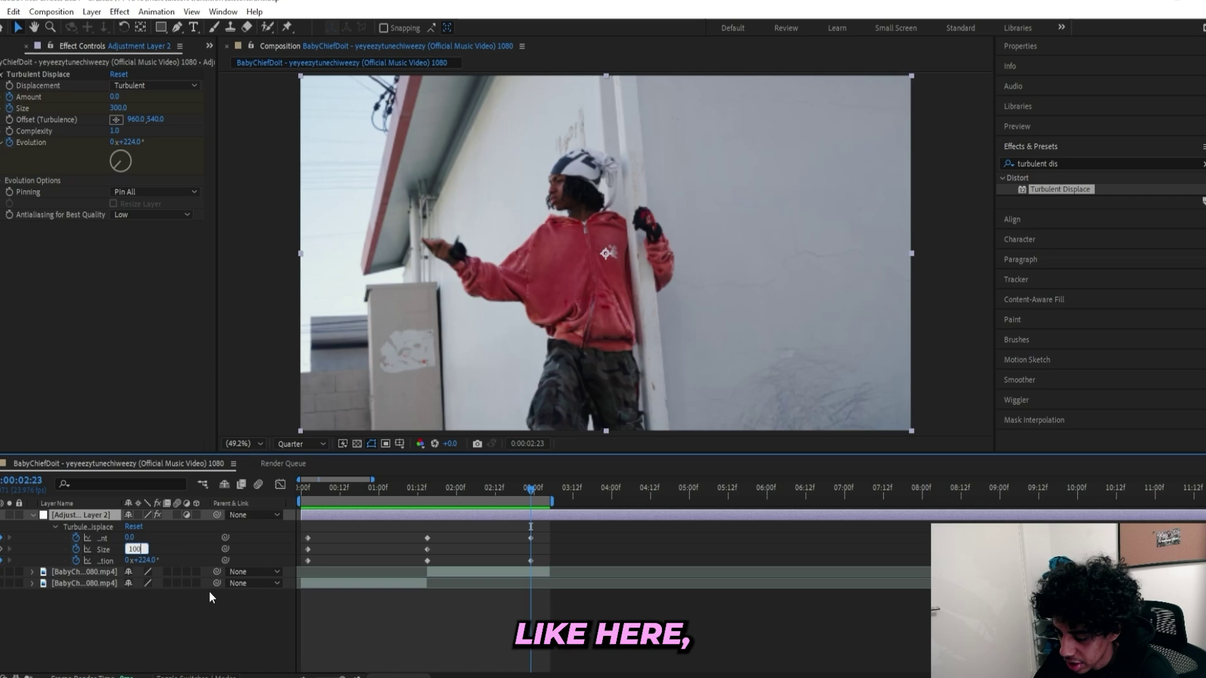
Move the first and last Turbulent Displace keyframes inward toward the cut and apply Easy Ease to all of them.
click(367, 528)
drag(367, 493, 340, 495)
drag(319, 565, 348, 540)
drag(543, 532, 294, 575)
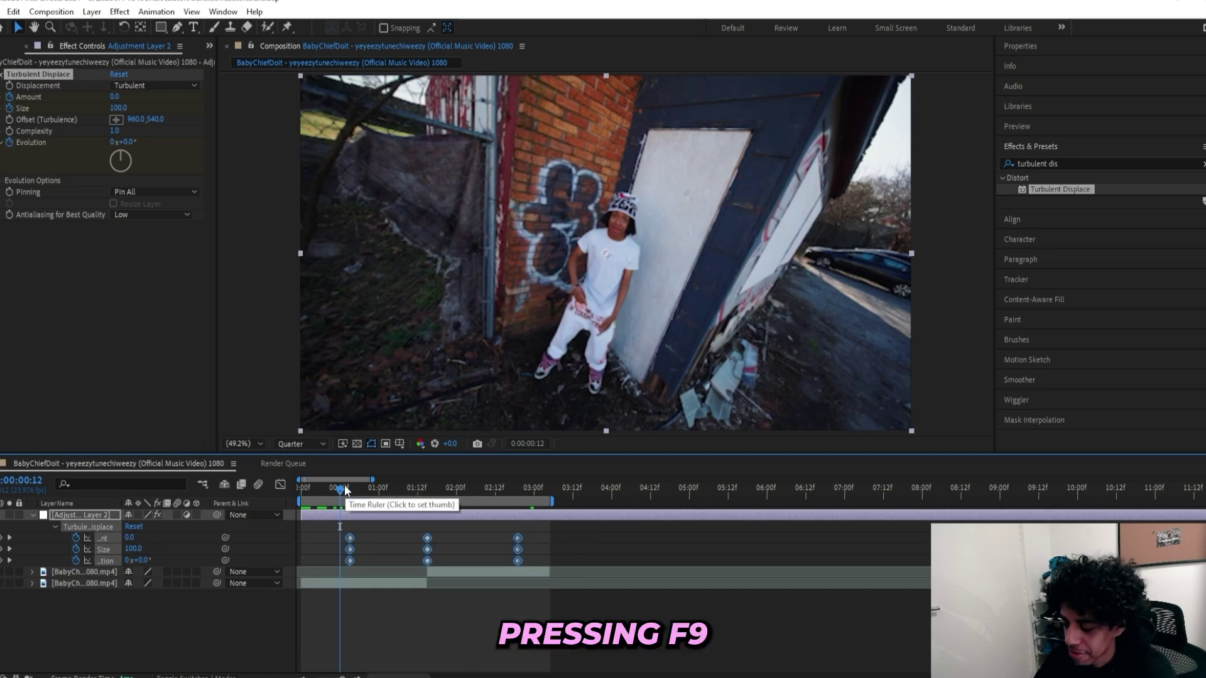
key(F9)
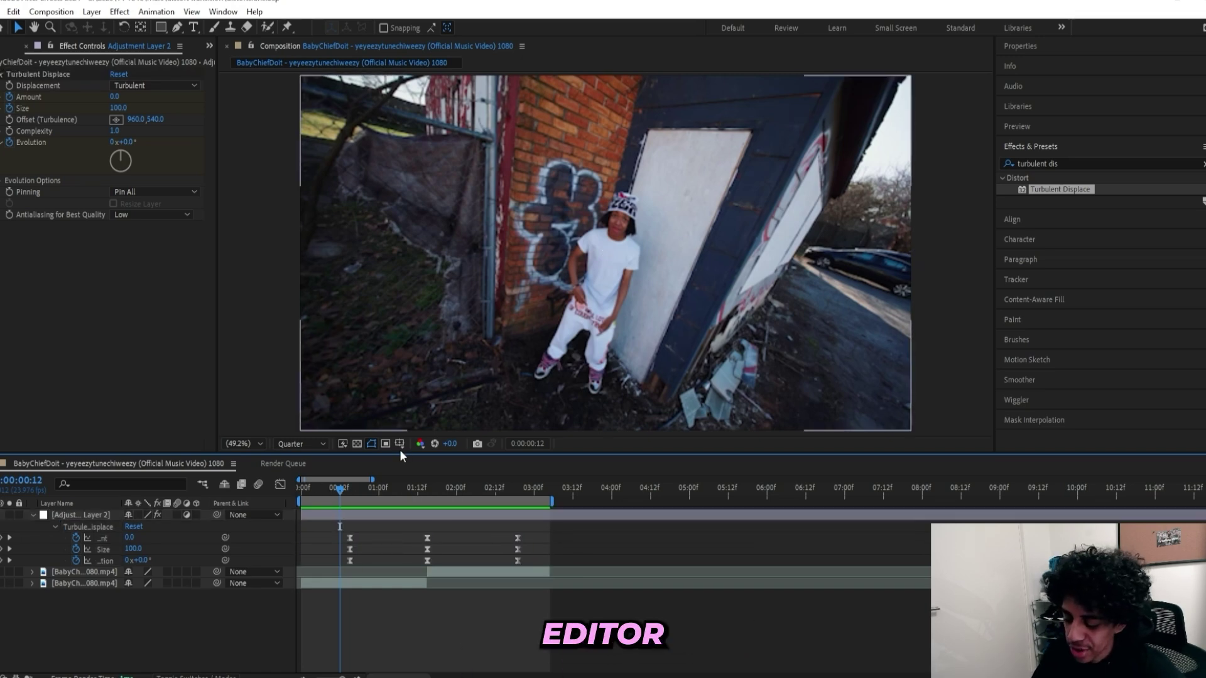
Apply Sapphire's S_DistortChroma to the adjustment layer and keyframe its Amount at 0 at 0:00:00:12.
click(1030, 164)
key(ctrl+a)
key(BackSpace)
text(distortch)
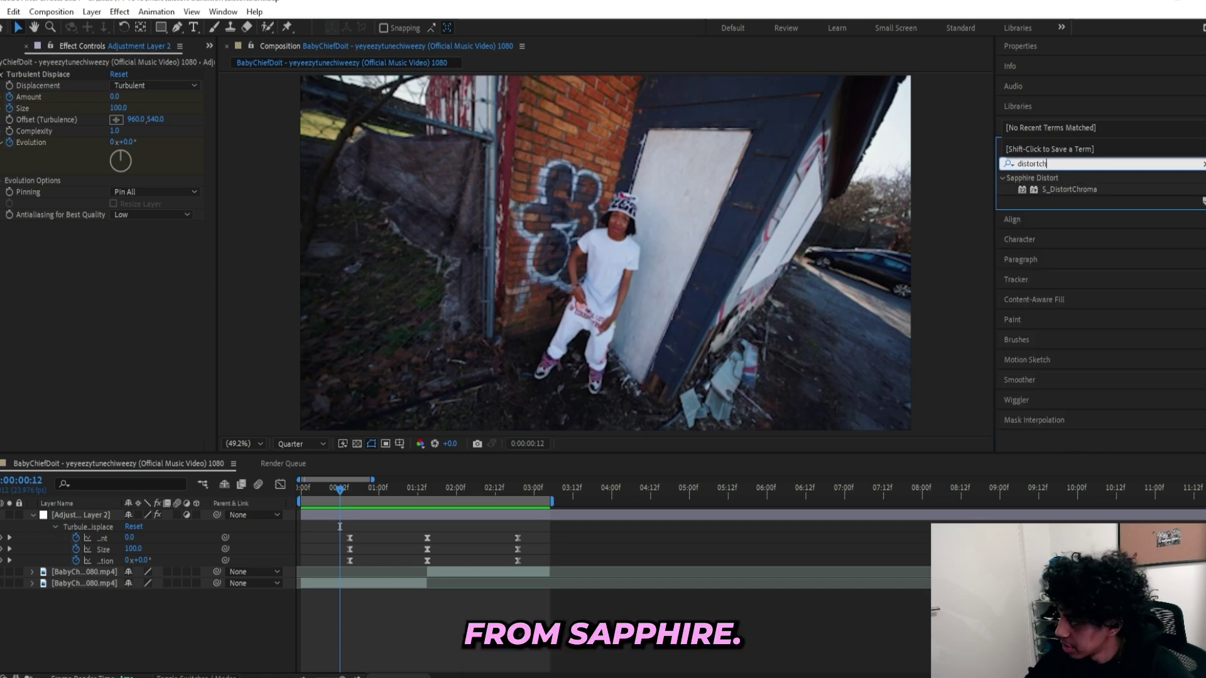
drag(1069, 189, 123, 222)
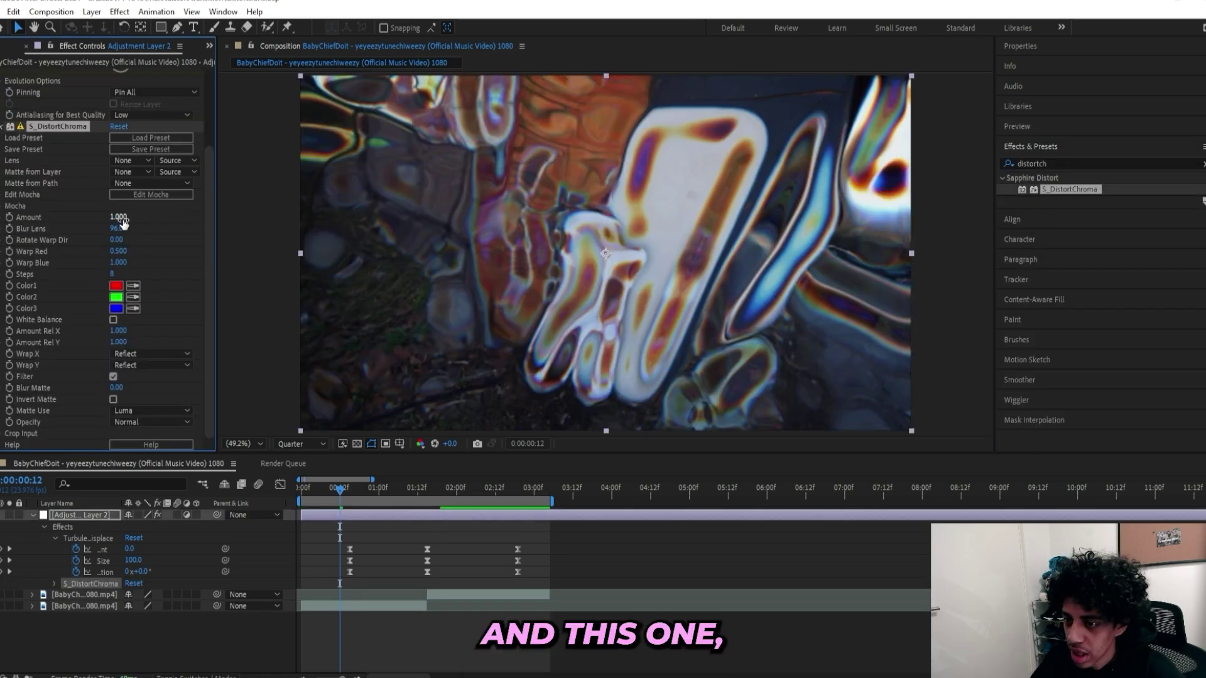
click(26, 218)
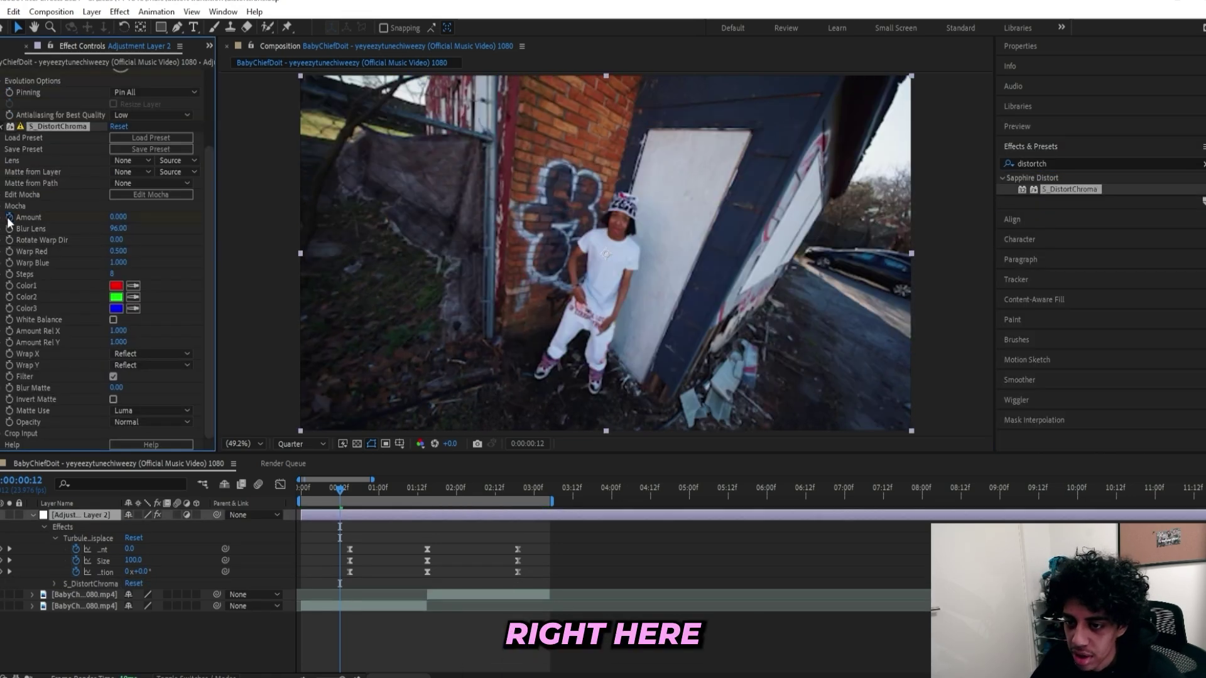
Reveal the adjustment layer's keyframes and set the S_DistortChroma Amount to 1.5 at the cut, 0:00:01:15.
click(10, 218)
key(u)
key(u)
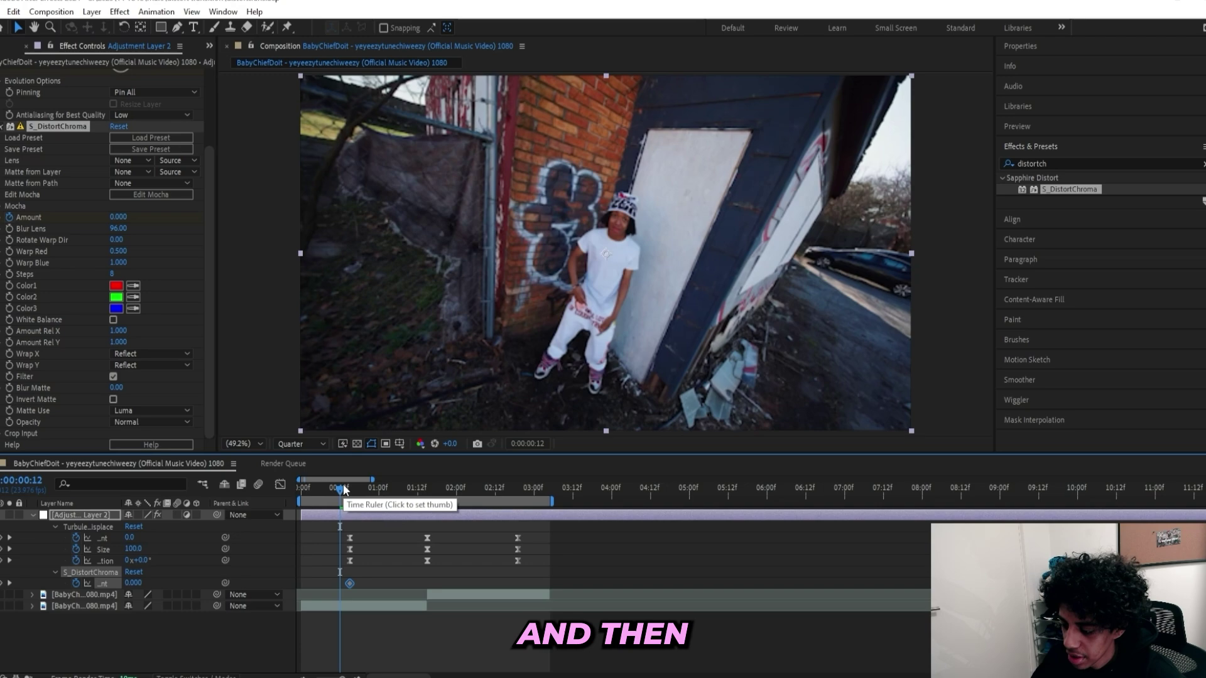
drag(340, 489, 432, 496)
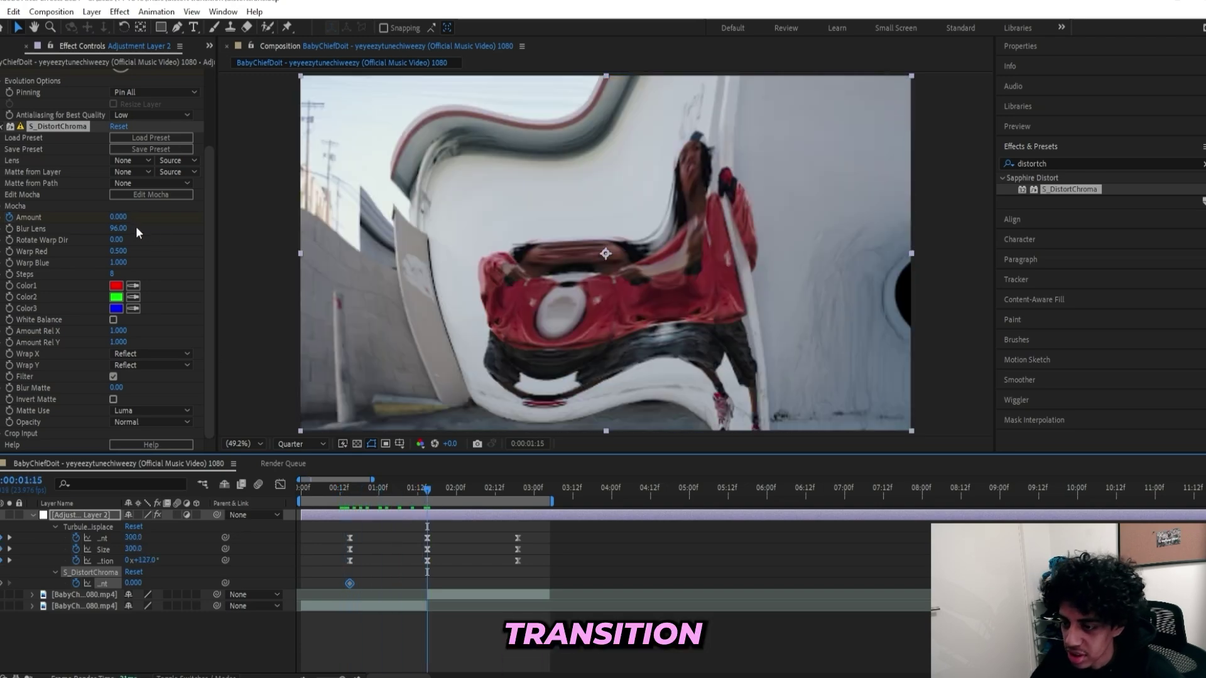
click(117, 217)
text(1.5)
key(Return)
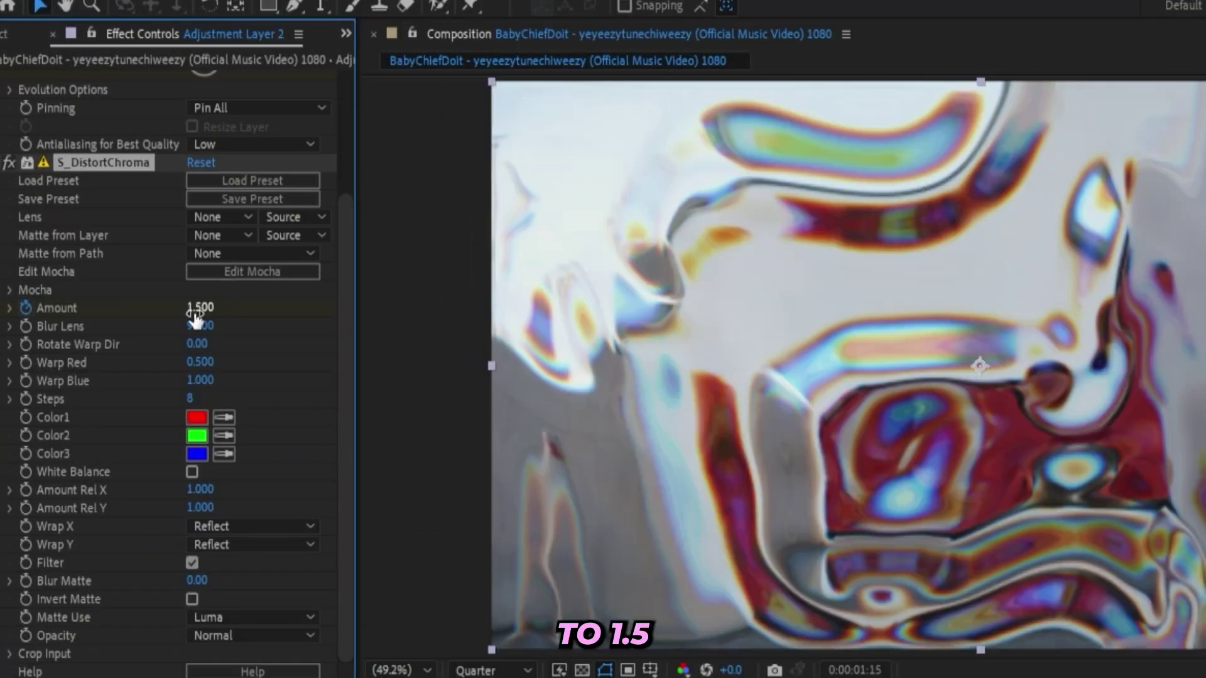
Set the S_DistortChroma Blur Lens to 301 and keyframe its Amount back at 0 at 0:00:02:19.
drag(192, 327, 392, 310)
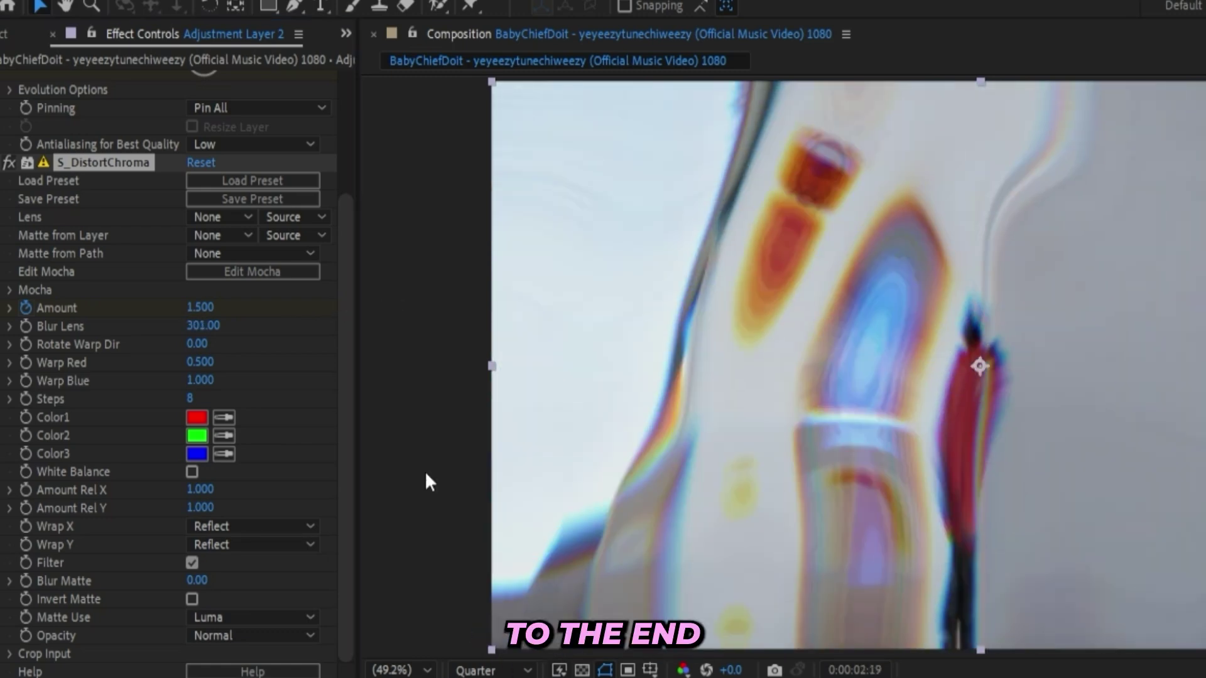
click(201, 307)
text(0)
key(Return)
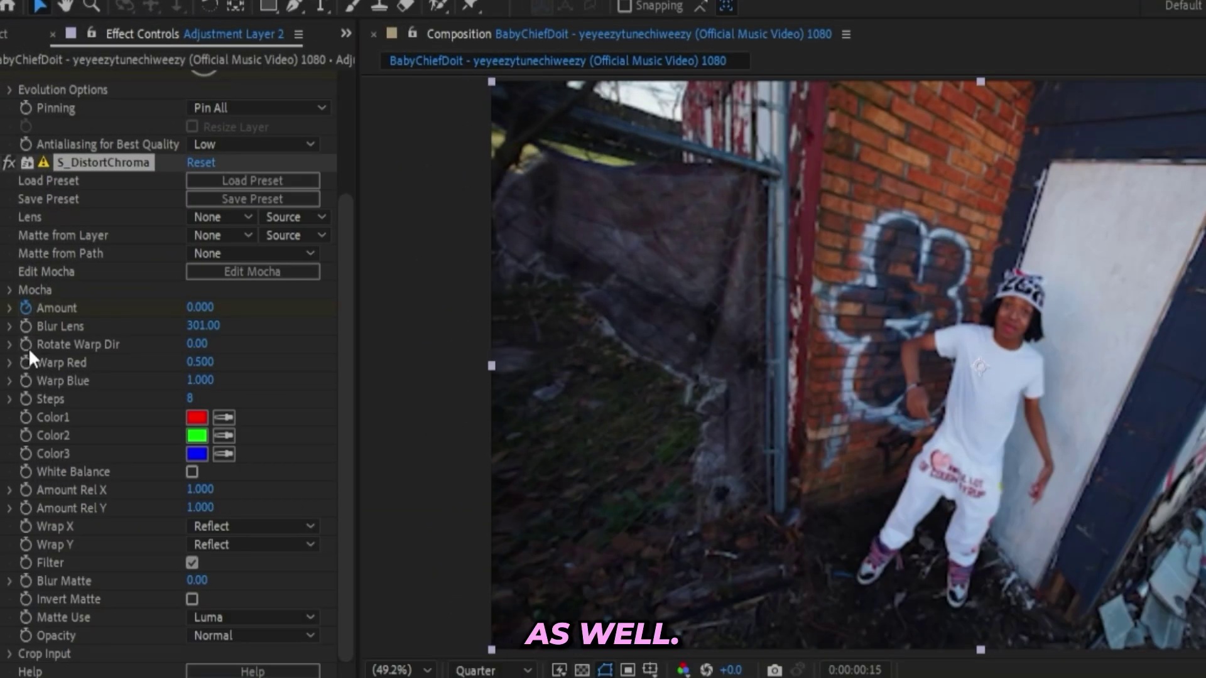
Keyframe the S_DistortChroma Rotate Warp Dir at 230 at 0:00:00:15 and at 83 at 0:00:02:19.
click(26, 345)
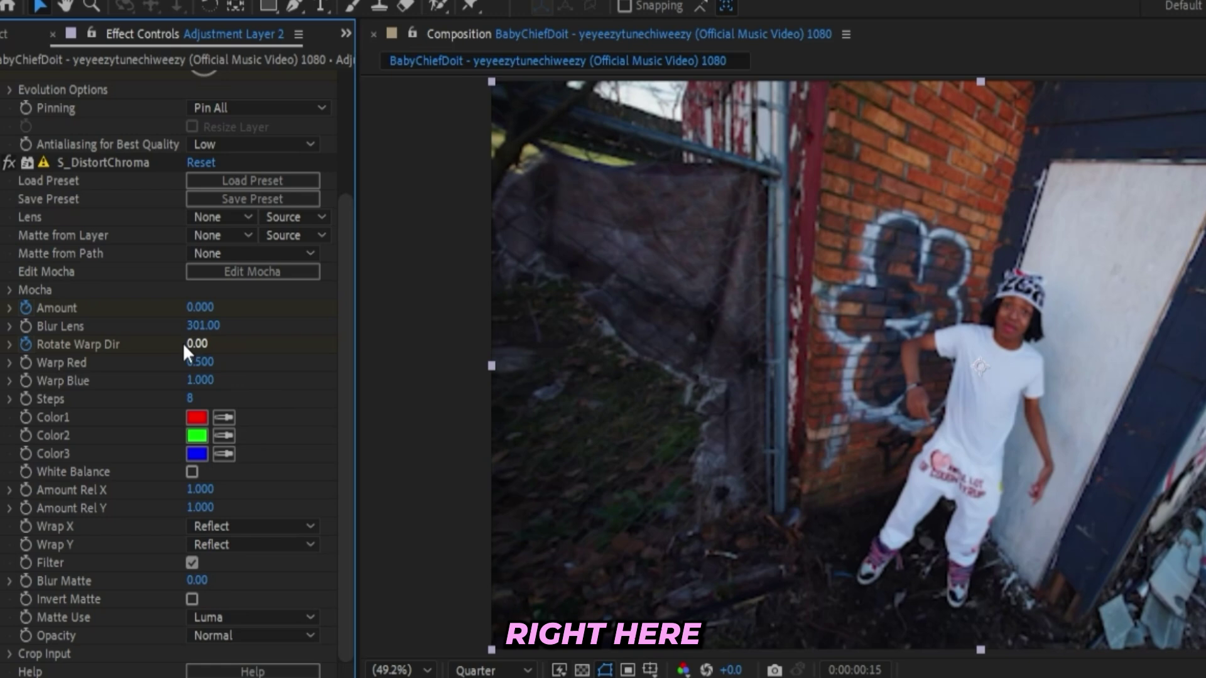
click(195, 344)
text(230)
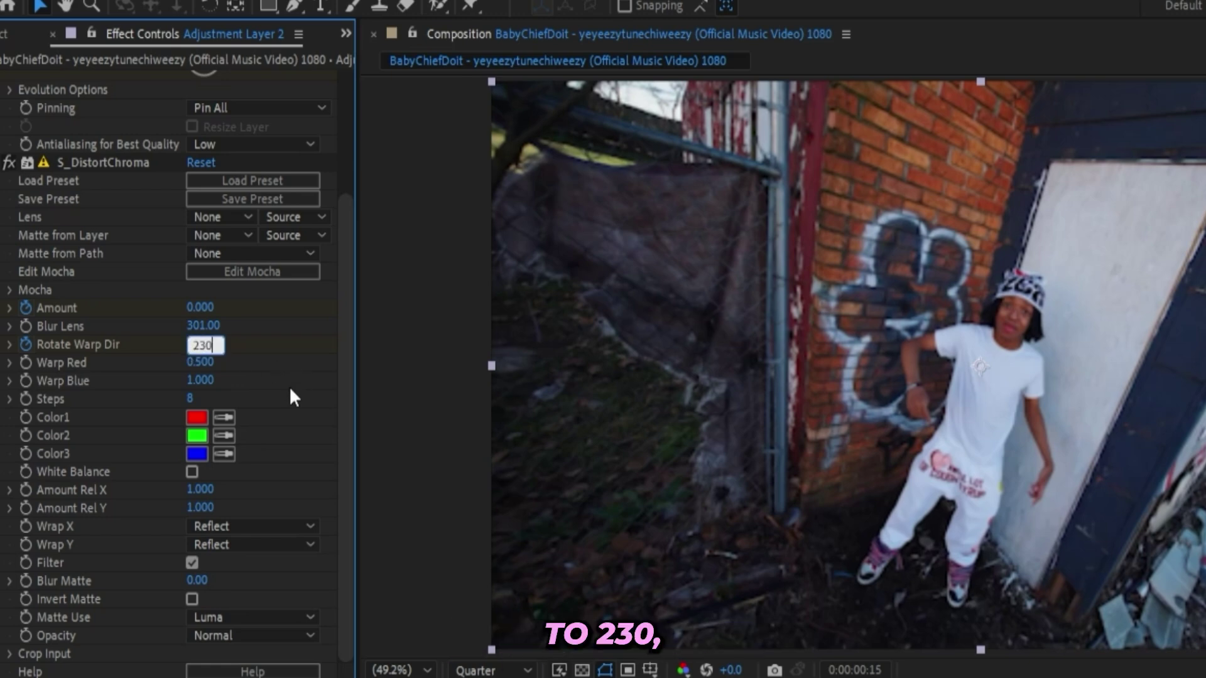
key(Return)
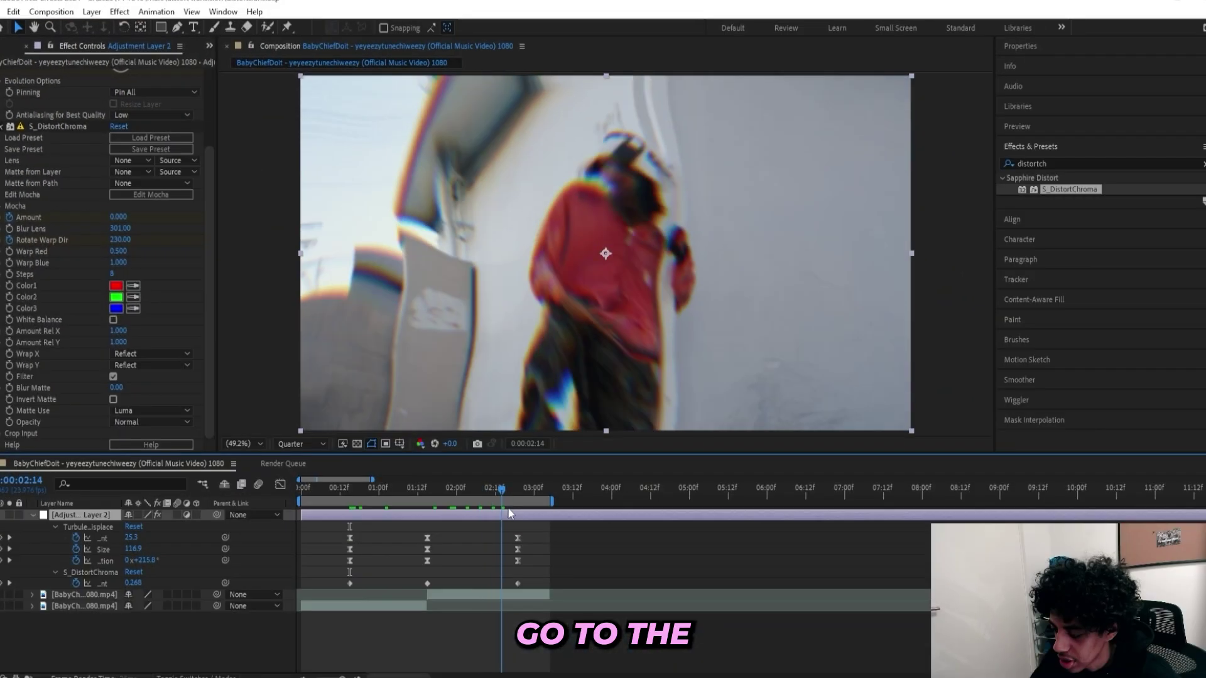
click(119, 241)
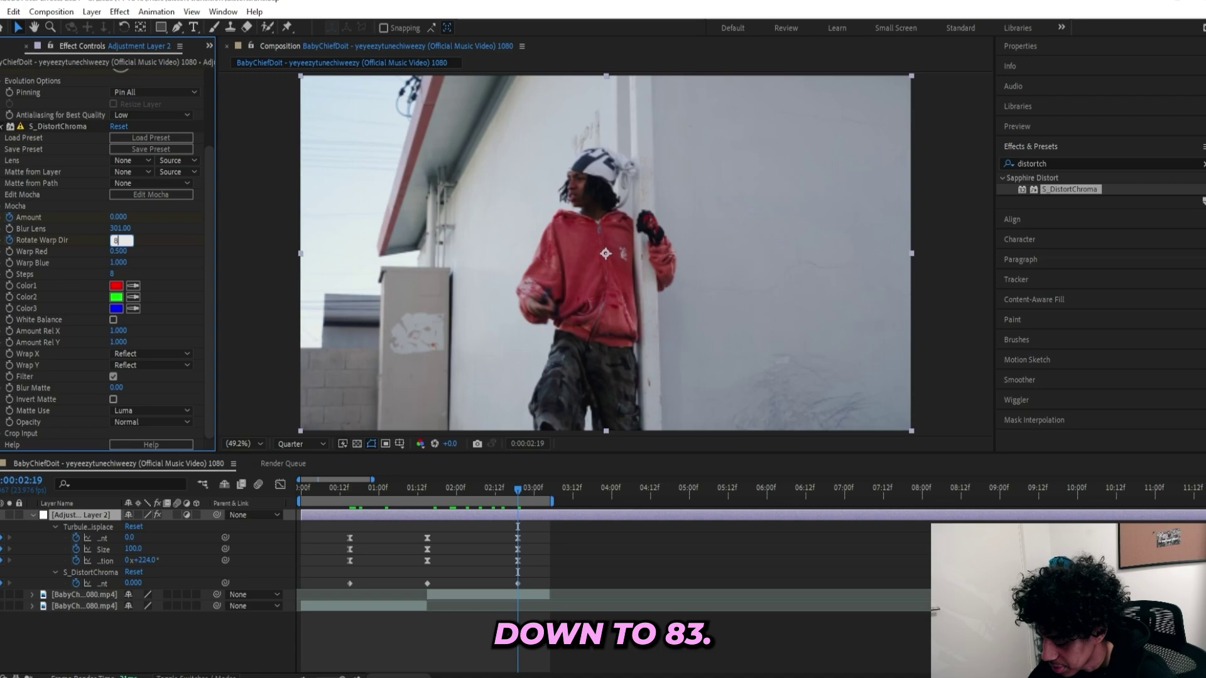
key(Return)
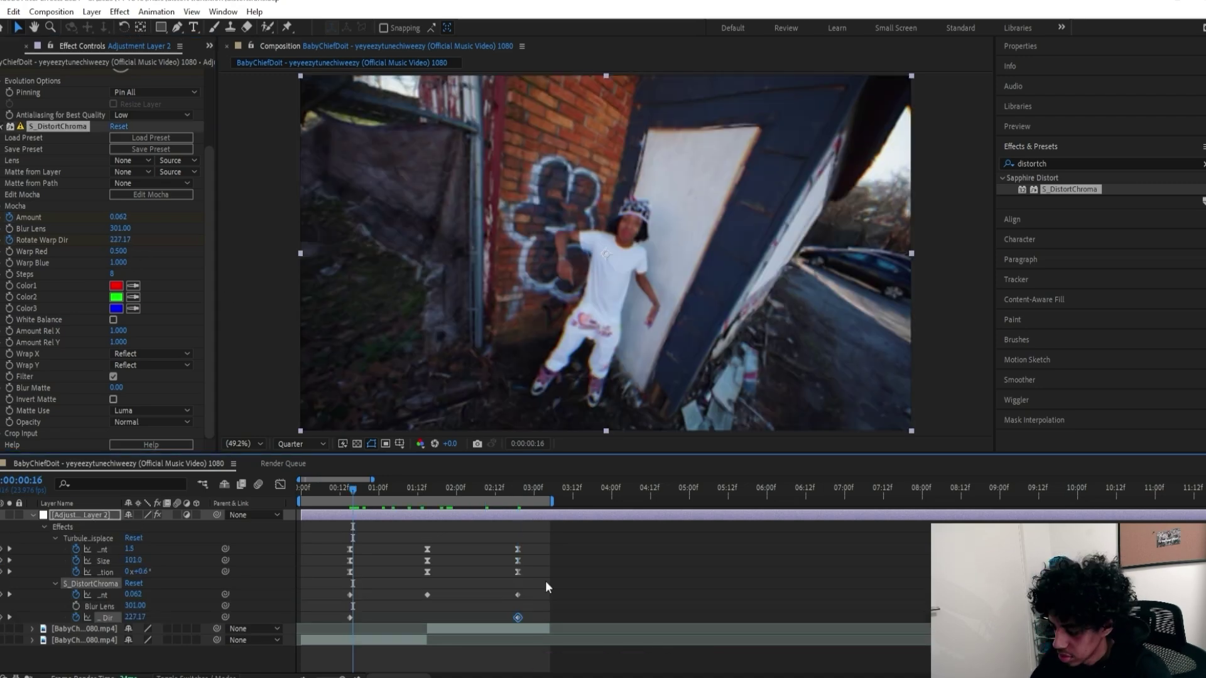
Apply Easy Ease to all S_DistortChroma keyframes and preview the transition.
drag(548, 583, 321, 646)
key(F9)
click(348, 490)
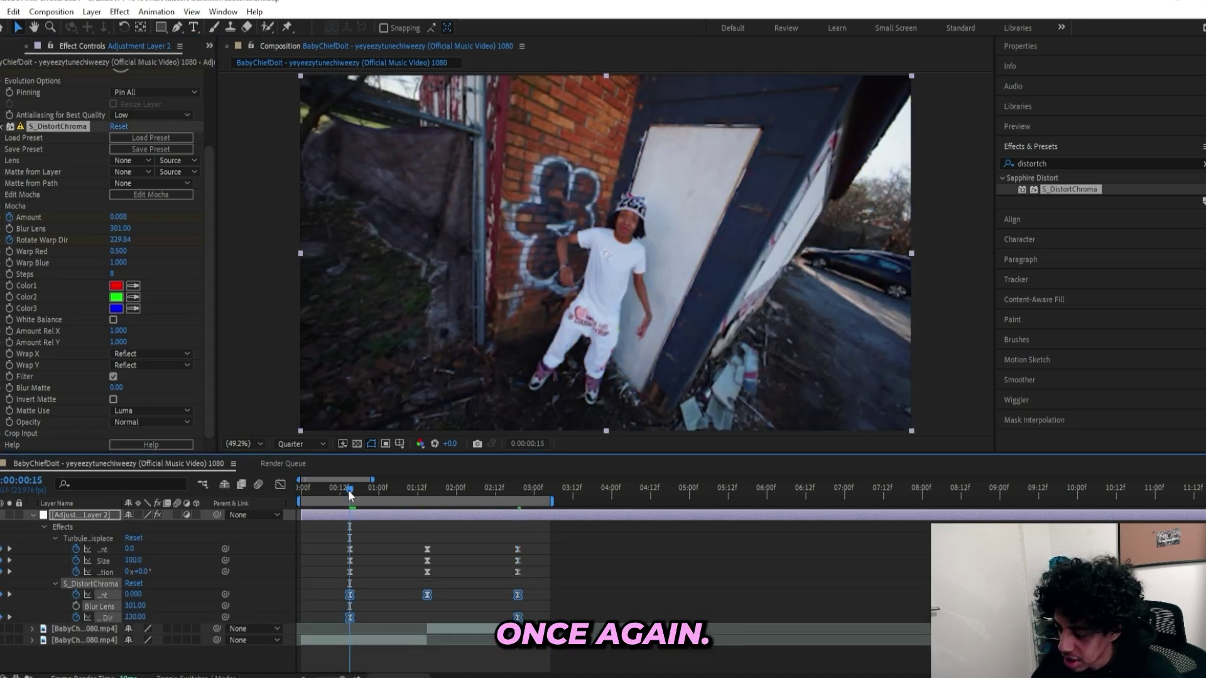
key(space)
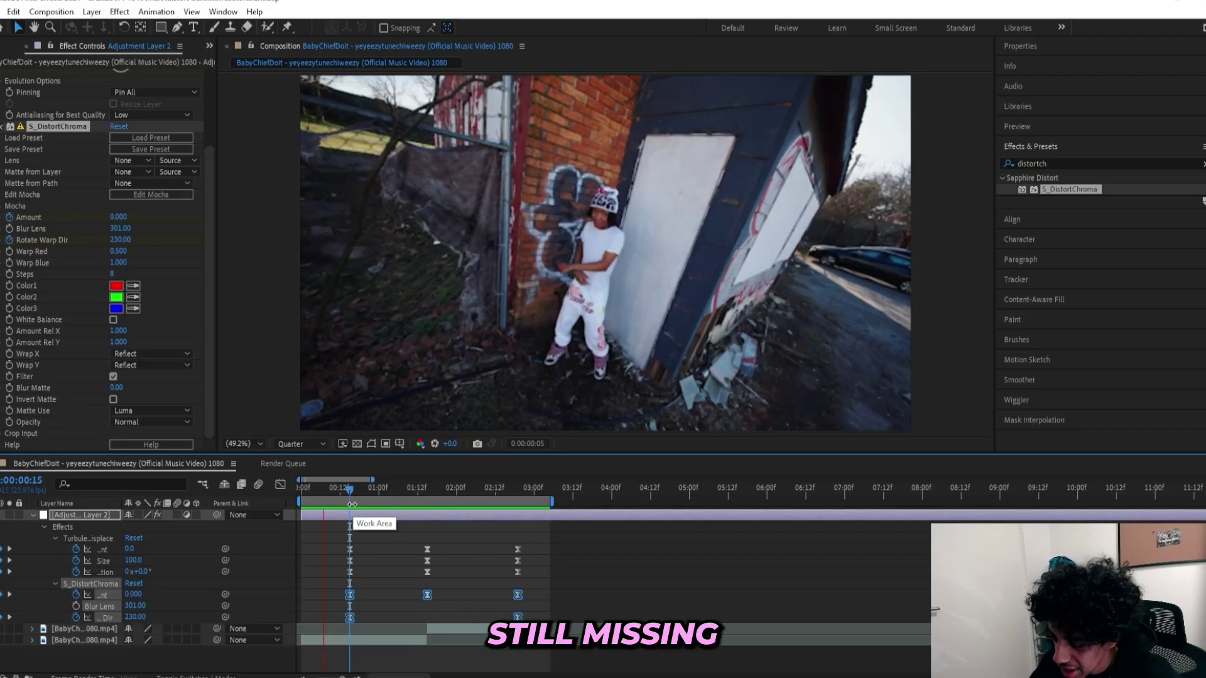
drag(355, 481, 323, 484)
Apply Deep Glow to the adjustment layer and keyframe its Exposure at 0 at 0:00:00:15.
click(359, 488)
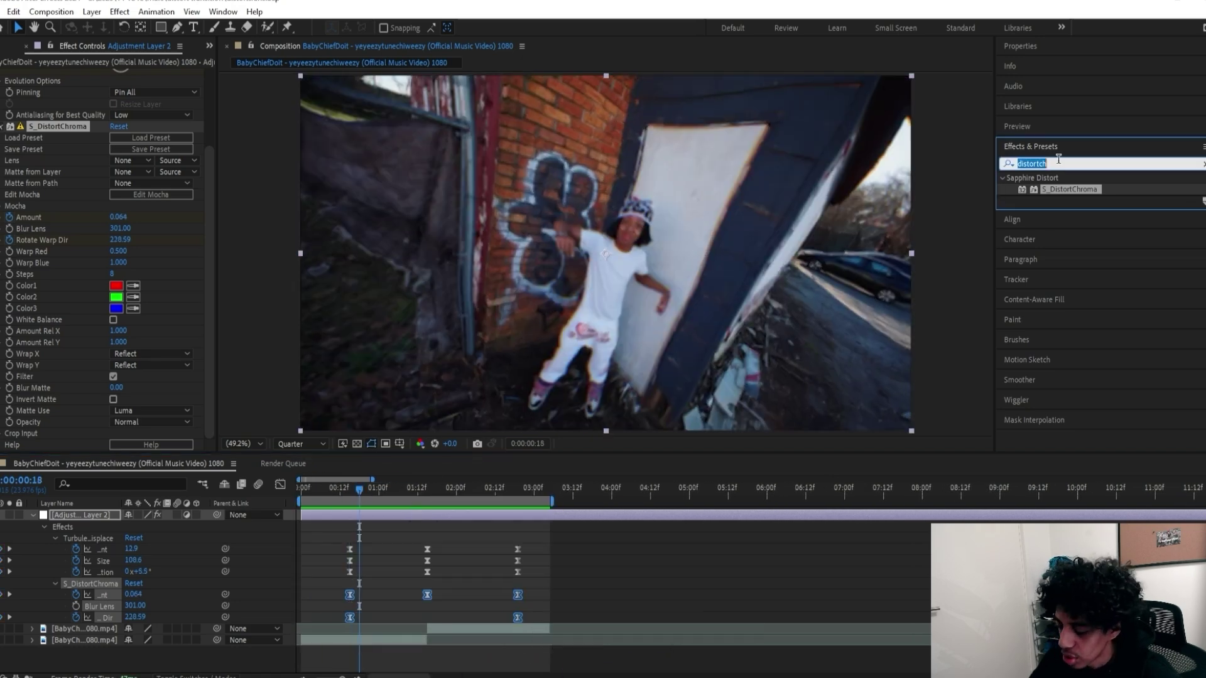
text(deep glow)
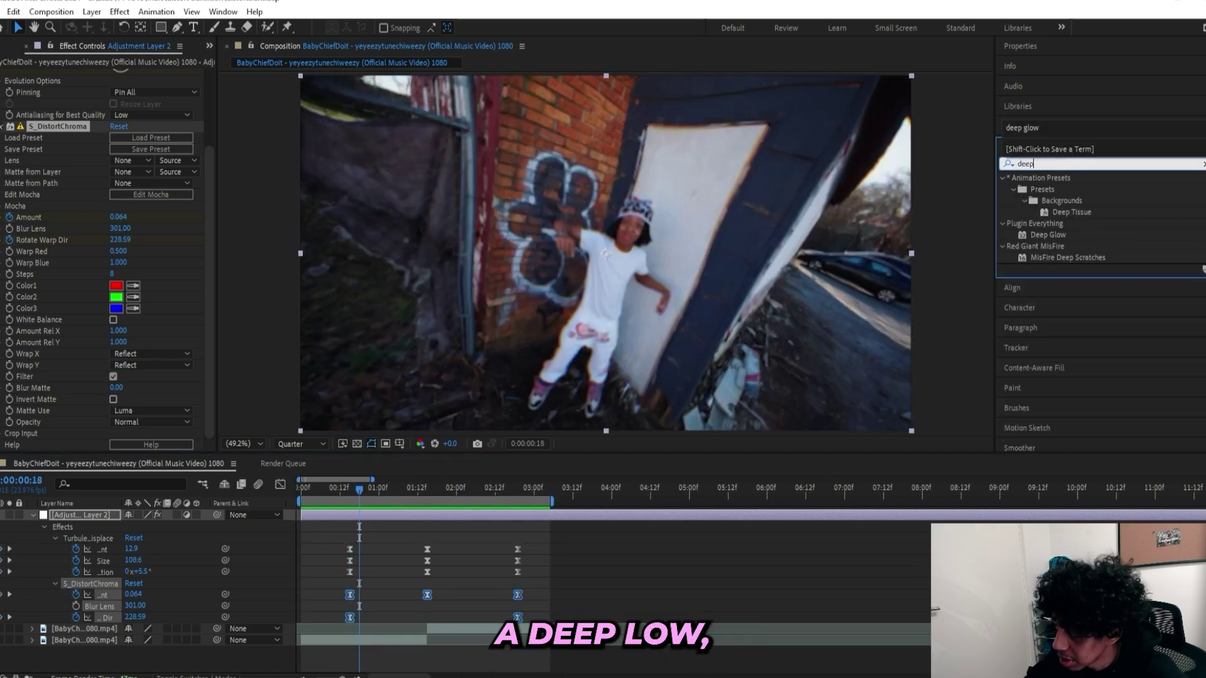
key(Return)
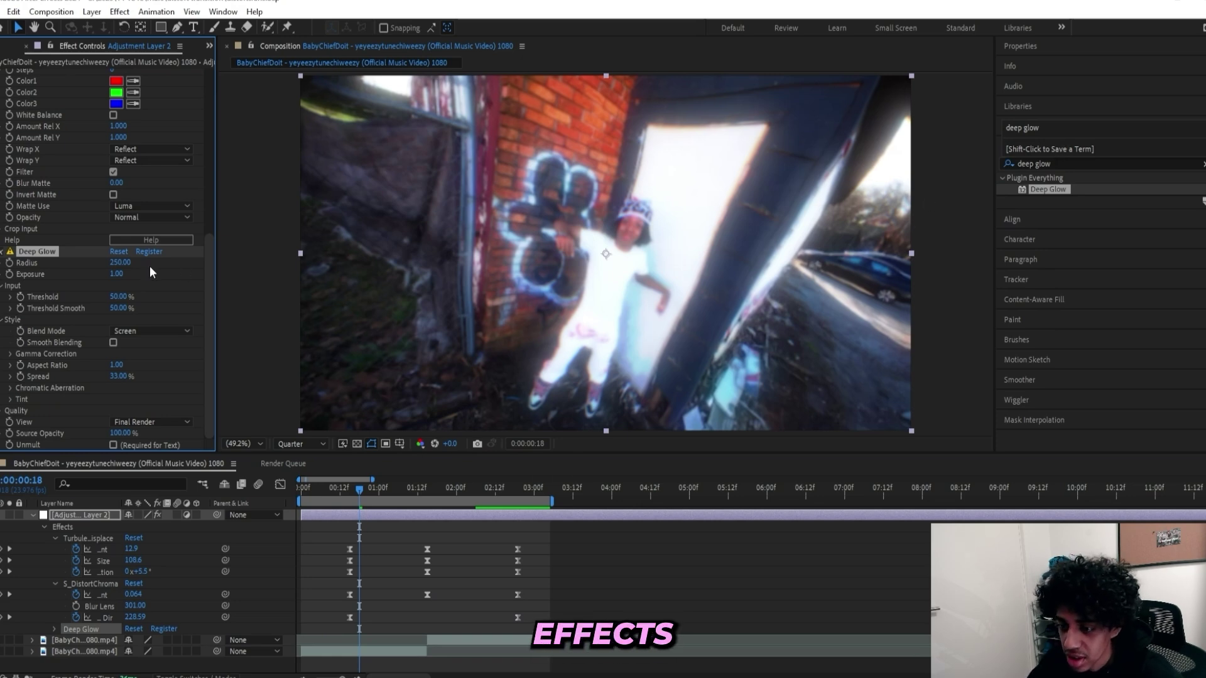
click(120, 274)
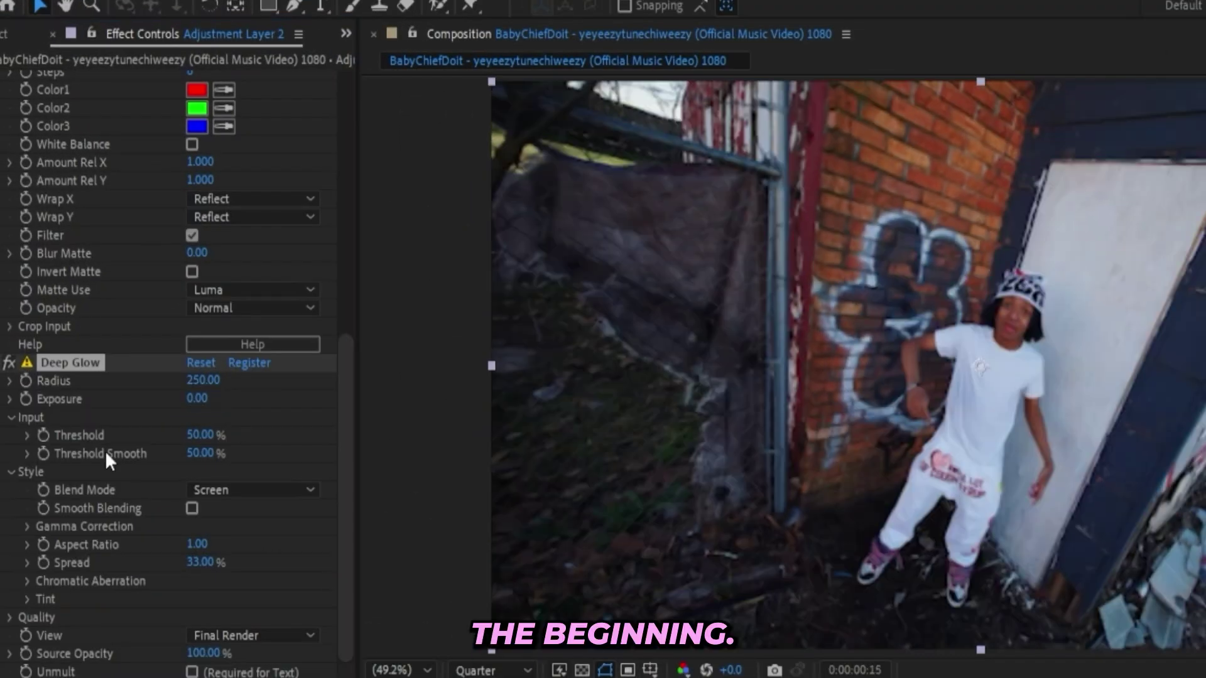
click(25, 399)
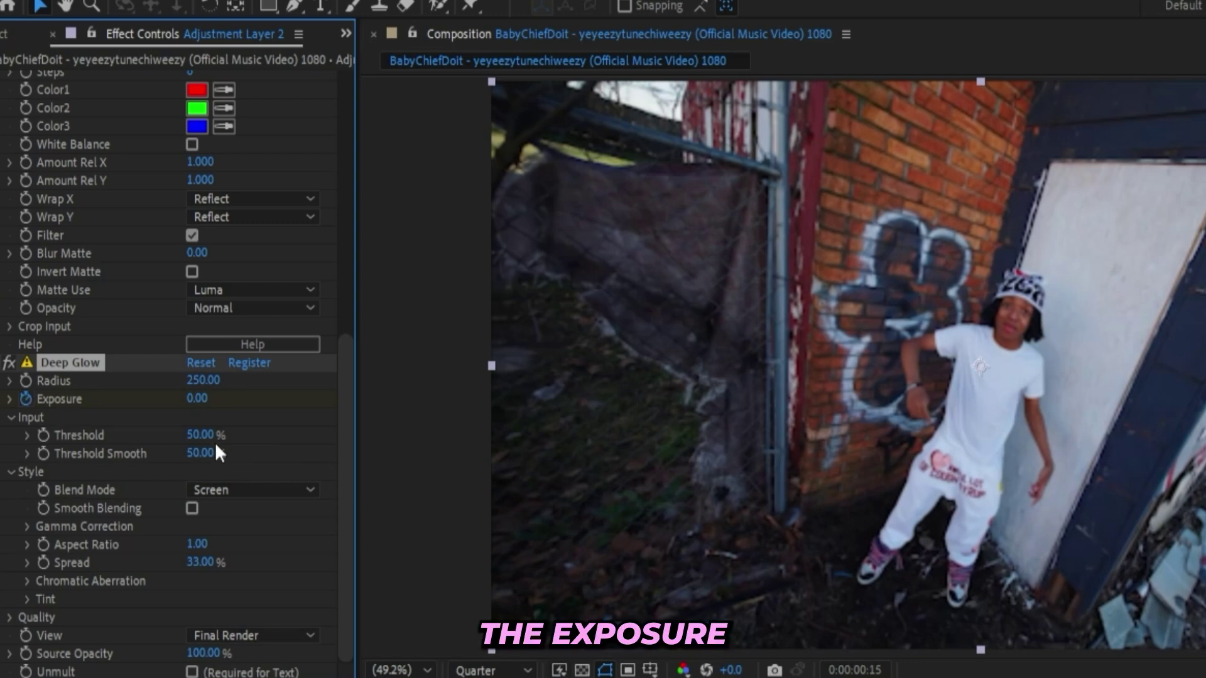
Set the Deep Glow Threshold to 70% and its Radius to 350.
right_click(275, 454)
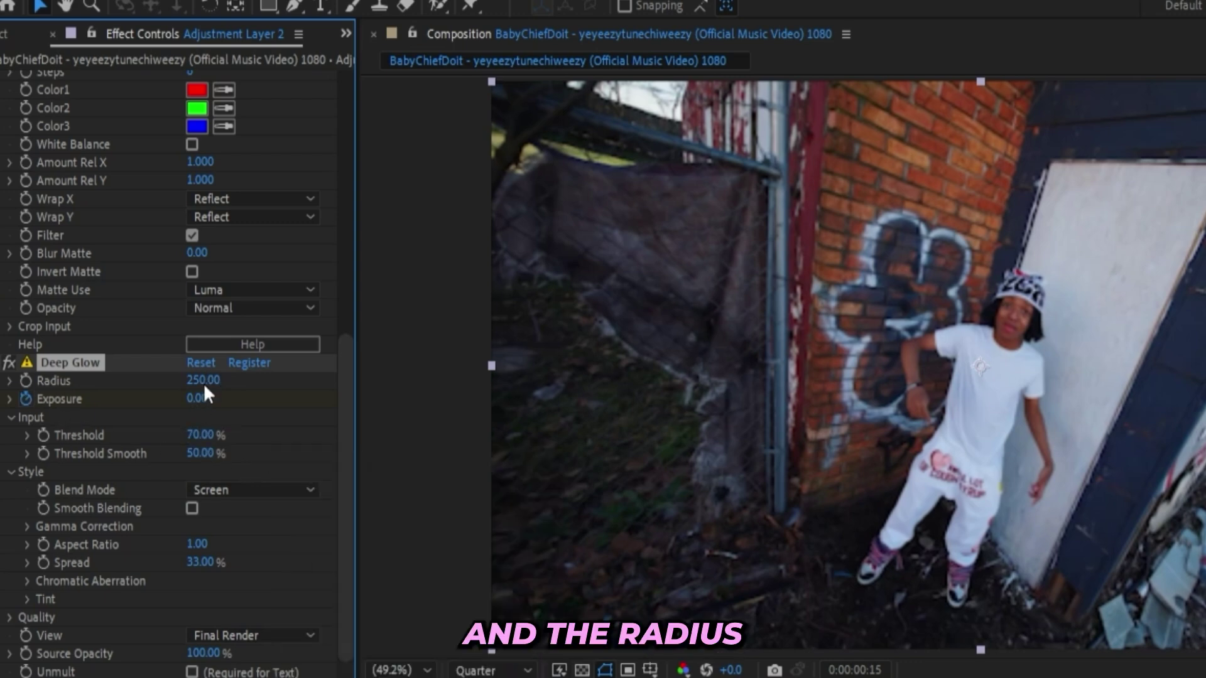
click(203, 380)
text(350)
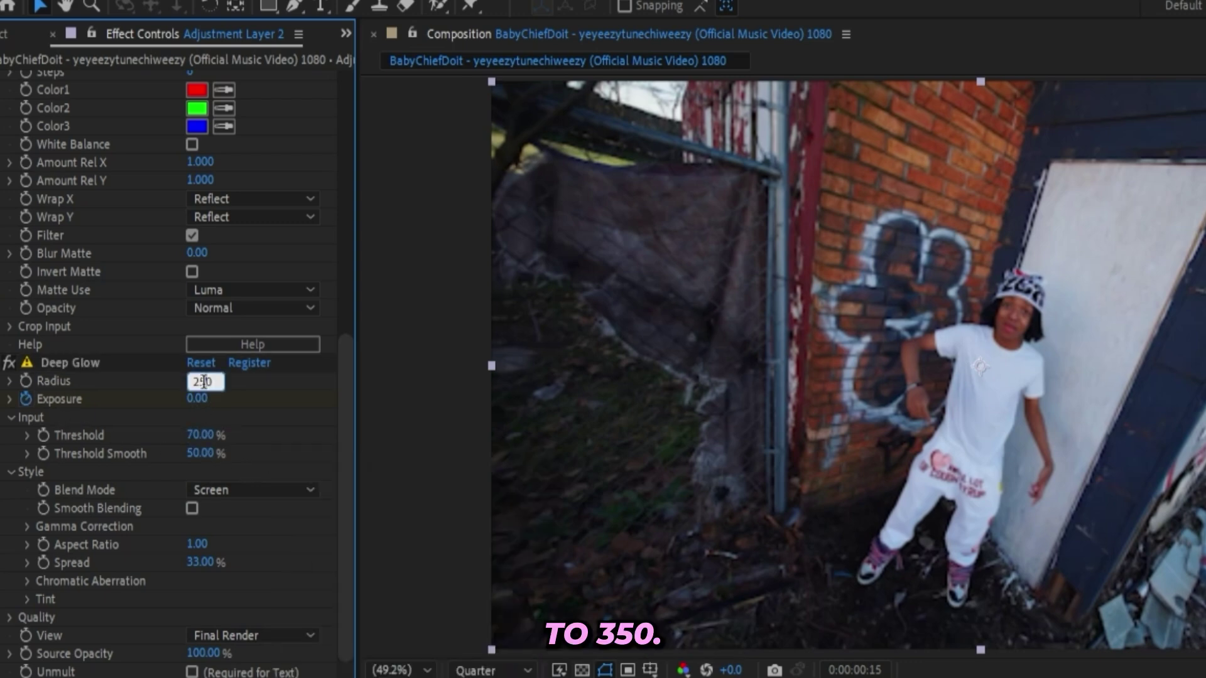
key(Return)
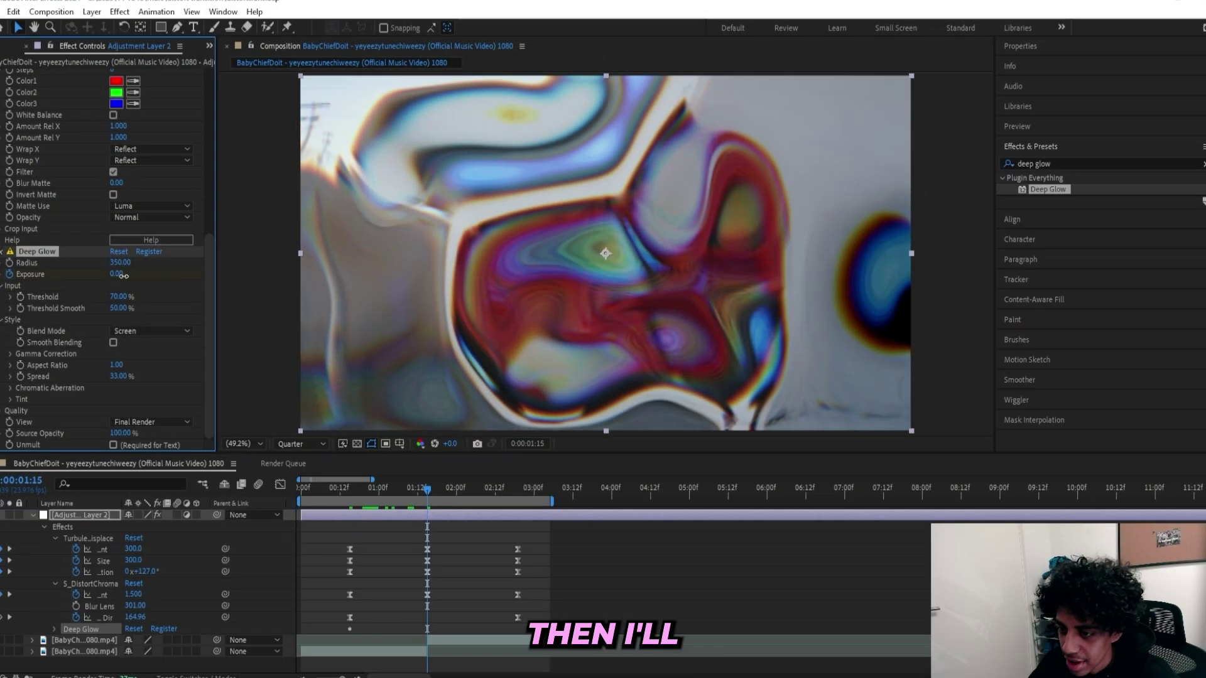
Keyframe the Deep Glow Exposure at 1.22 at 0:00:01:15 and back at 0 at 0:00:02:19.
drag(209, 402, 318, 392)
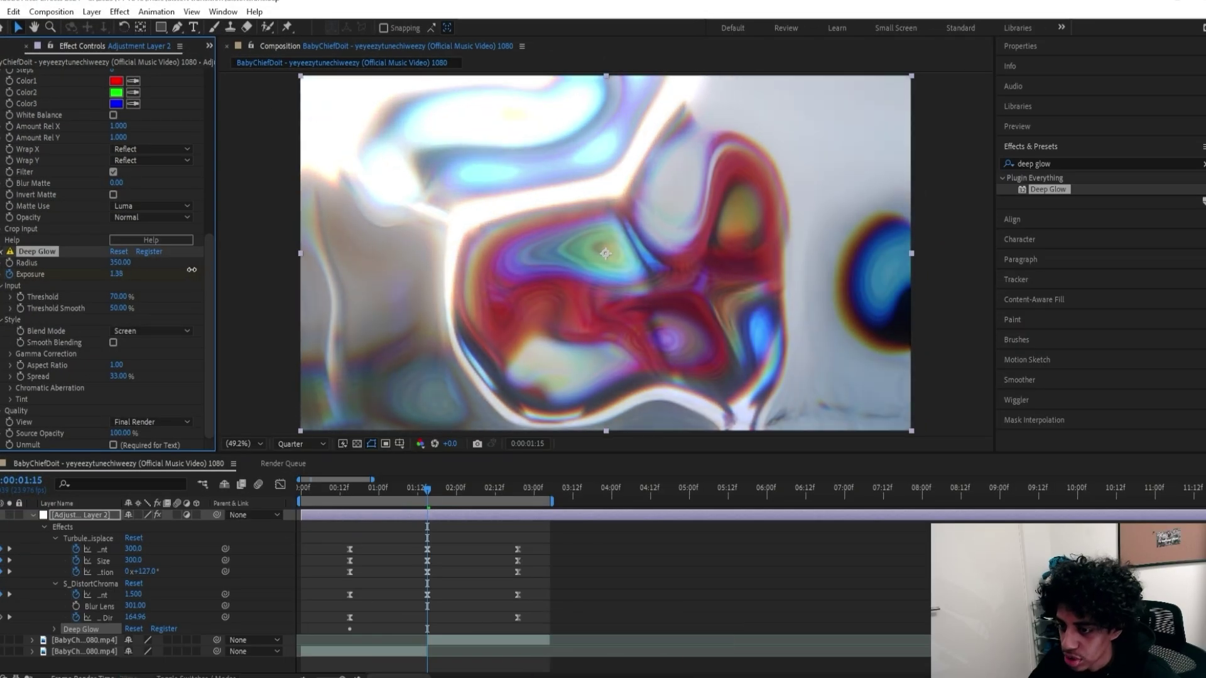
drag(192, 270, 185, 270)
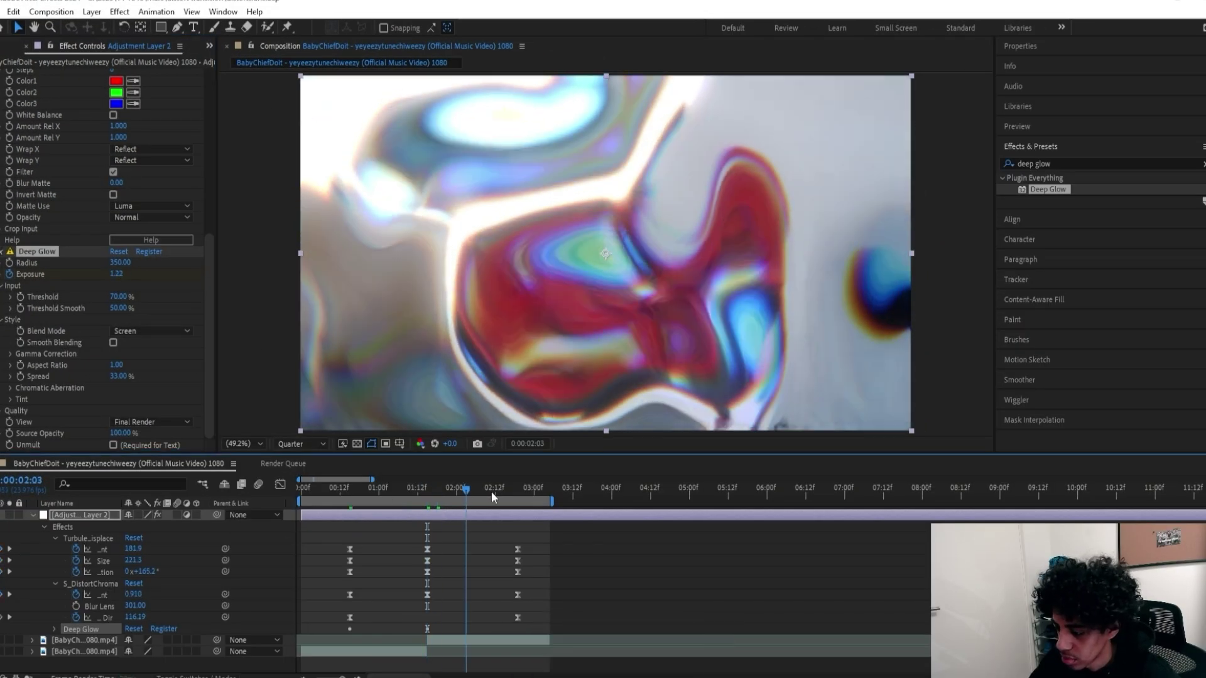
click(518, 489)
click(116, 275)
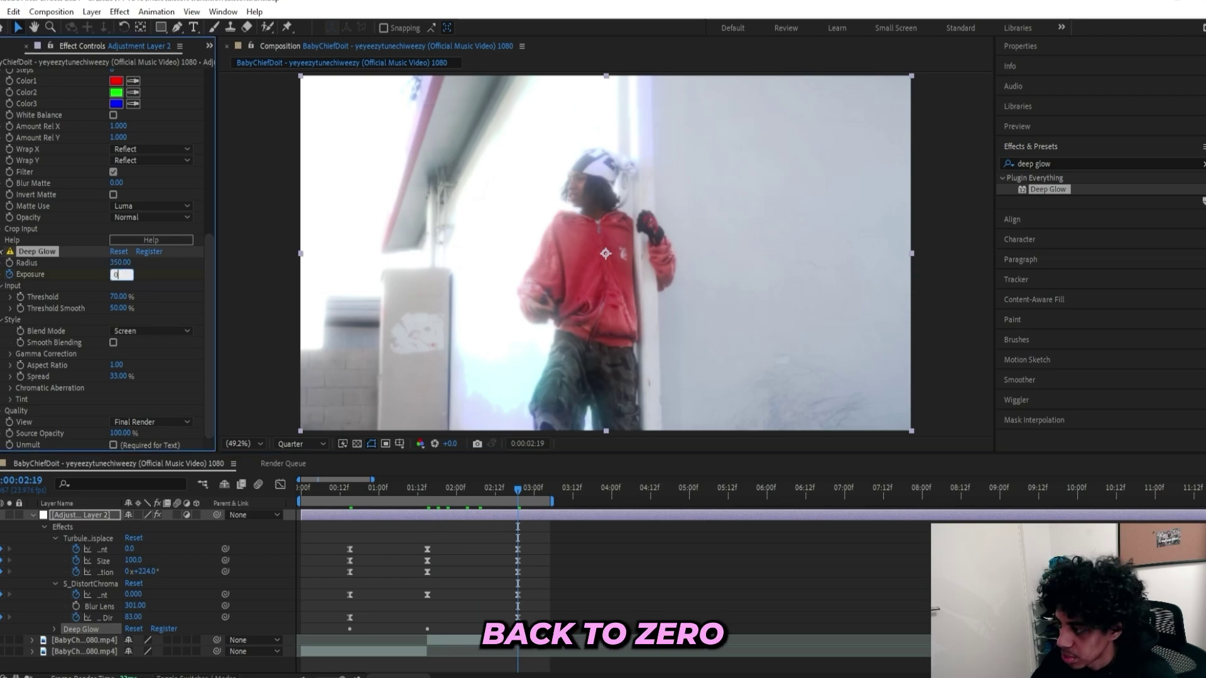
key(Return)
Reveal the Deep Glow Exposure keyframes and apply Easy Ease to all three.
key(u)
key(u)
drag(559, 621, 328, 599)
key(F9)
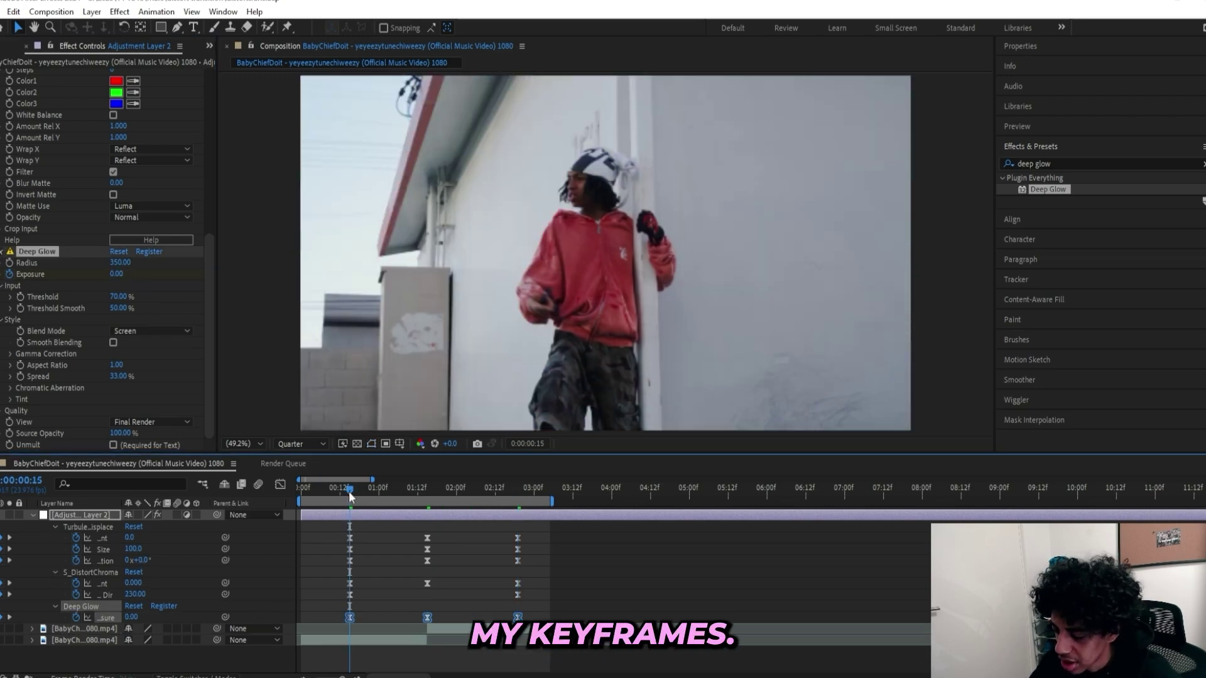
Preview the glowing transition and set the Deep Glow Exposure at 0:00:01:15 to 1.52.
key(space)
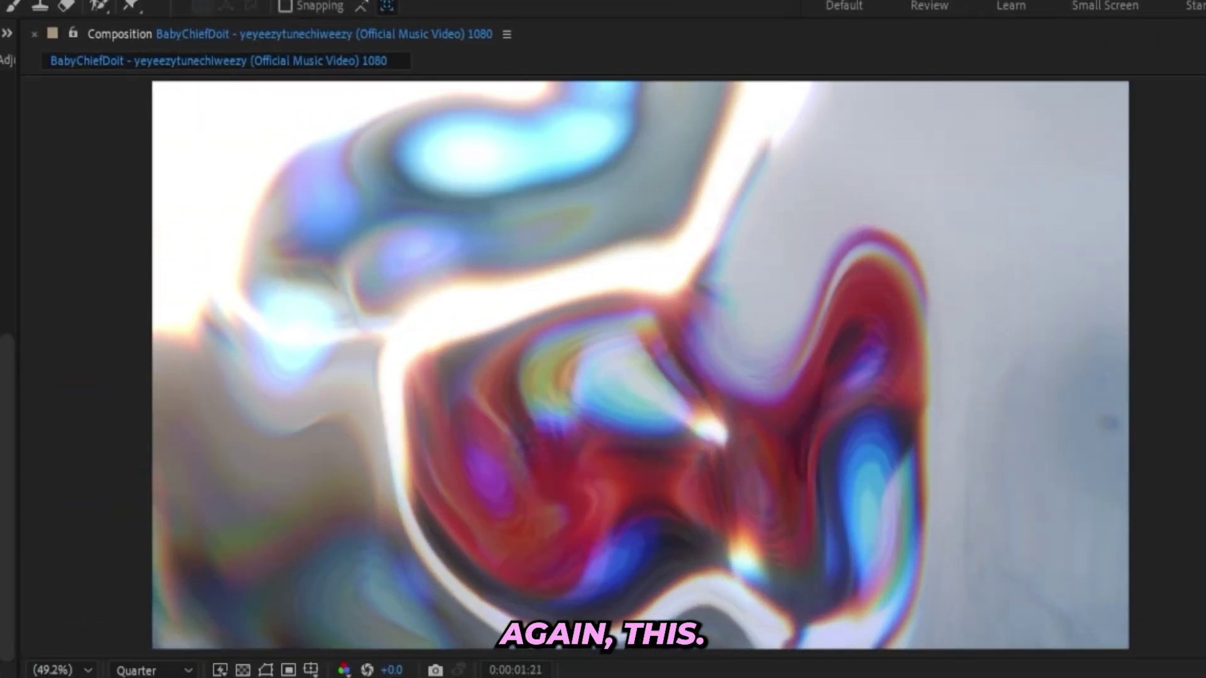
key(space)
key(ctrl+shift+a)
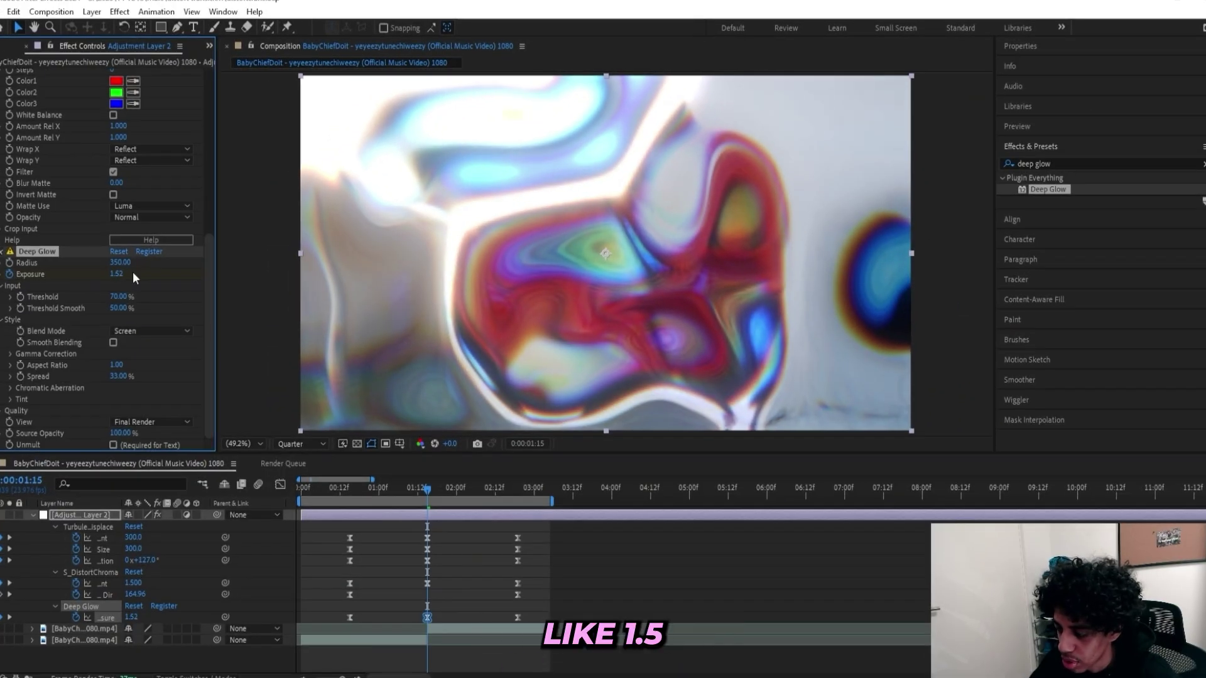
Apply VR Chromatic Aberrations to the adjustment layer and keyframe its red, green and blue Aberration and Falloff Distance at 0:00:01:15.
click(1044, 165)
text(chromatic)
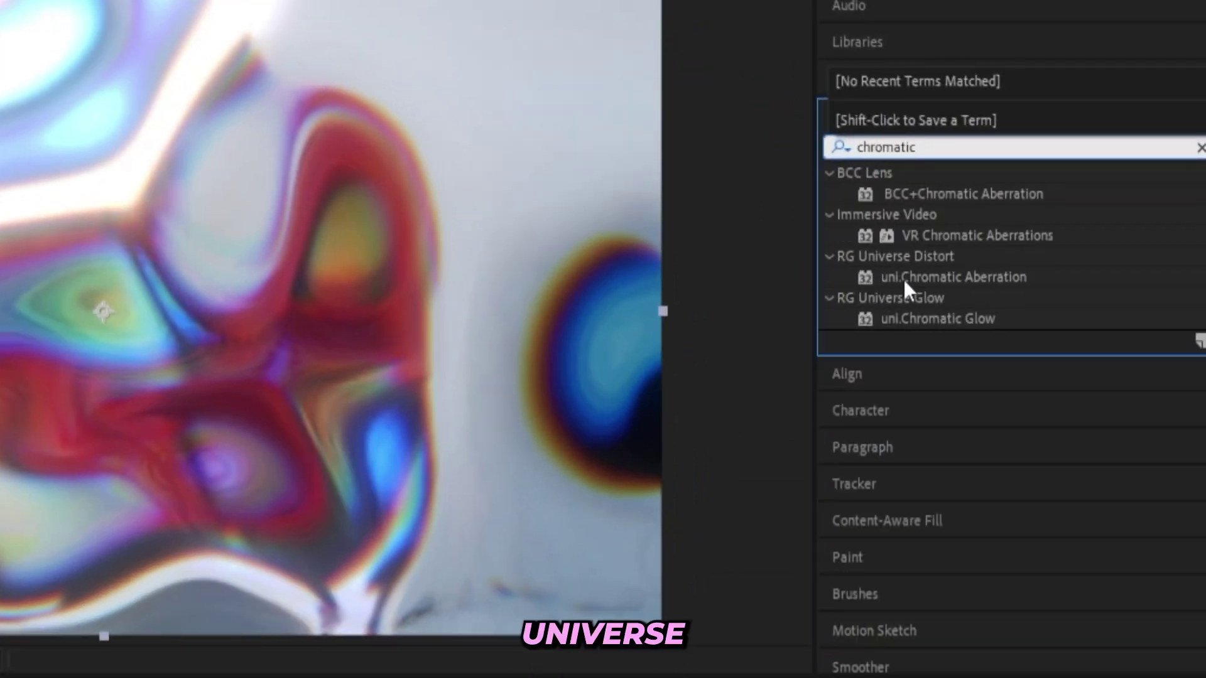
click(944, 235)
click(946, 236)
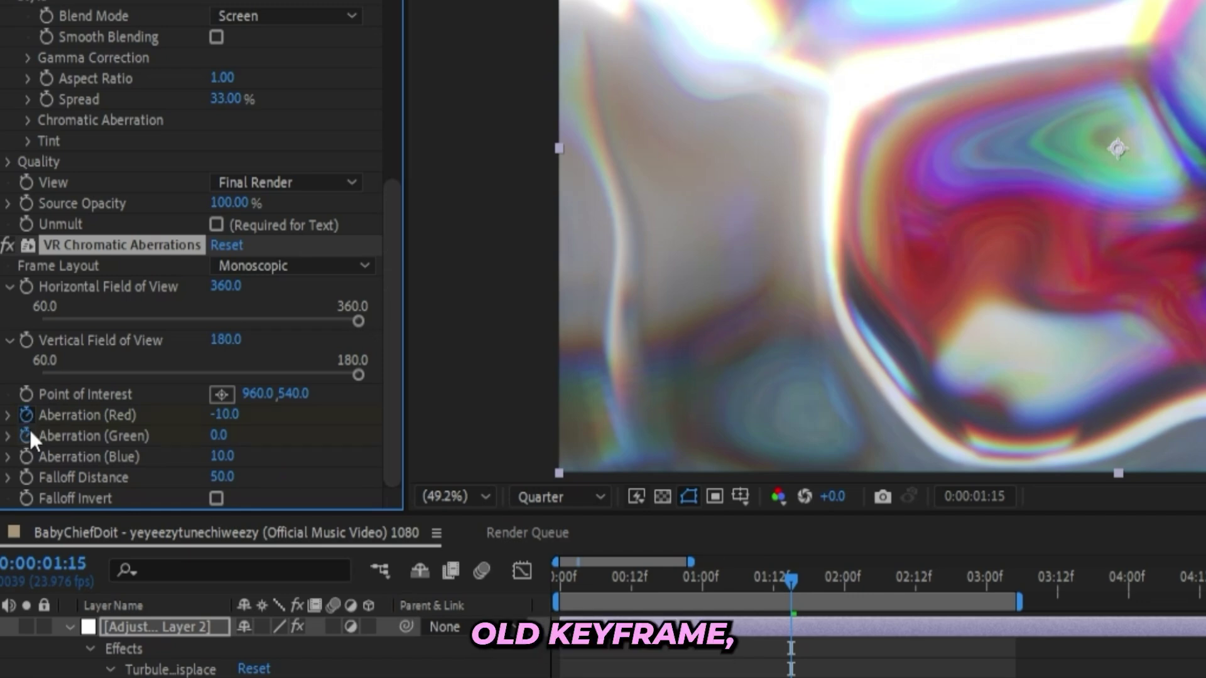
click(25, 457)
click(26, 478)
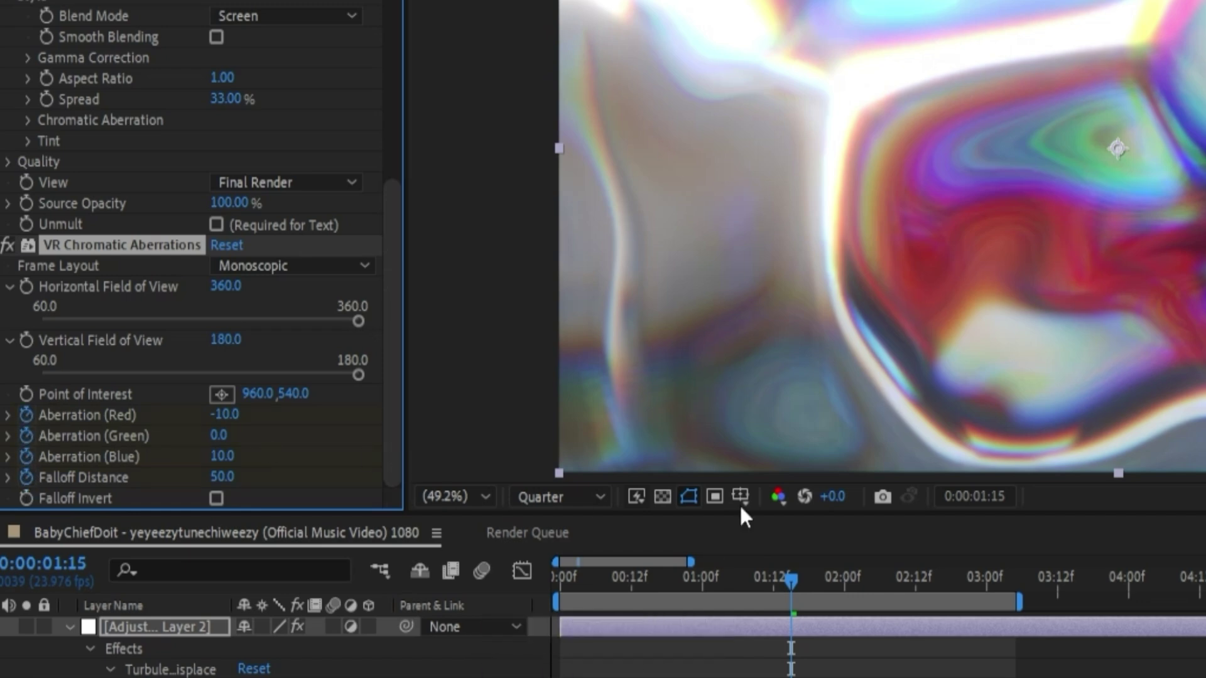
Set Aberration (Red) and Aberration (Blue) to 0 at the first keyframes, 0:00:00:15.
drag(792, 576, 653, 579)
click(223, 416)
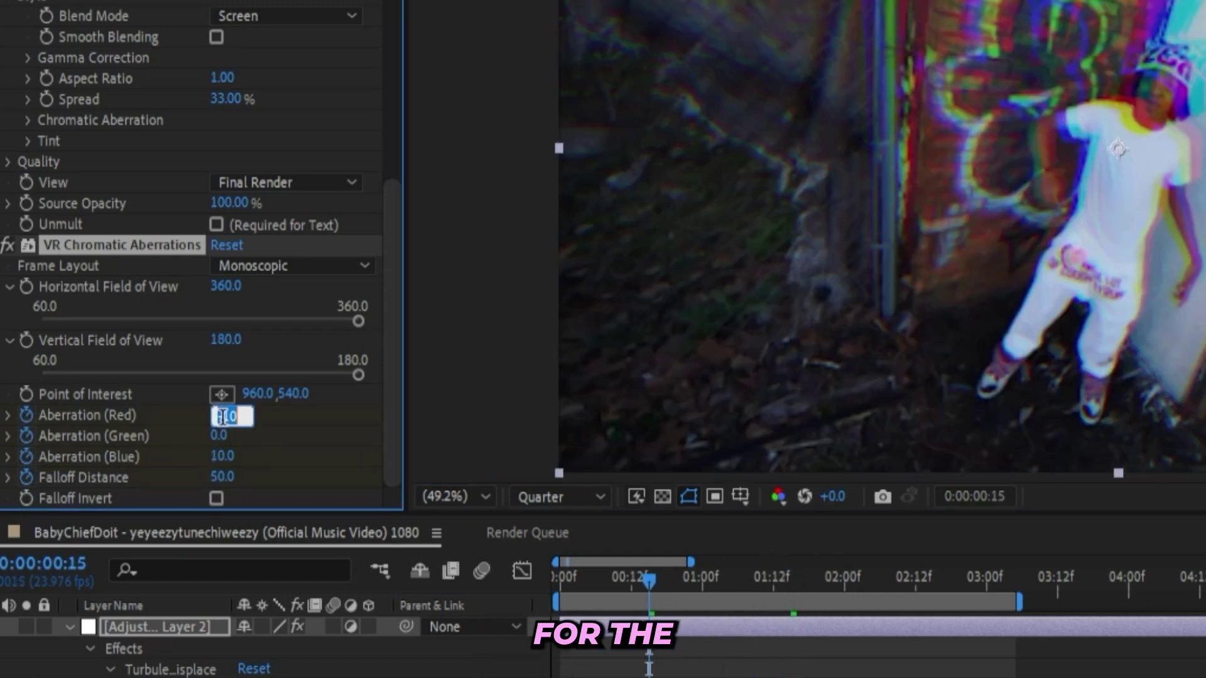
text(0)
key(Return)
click(221, 456)
text(0)
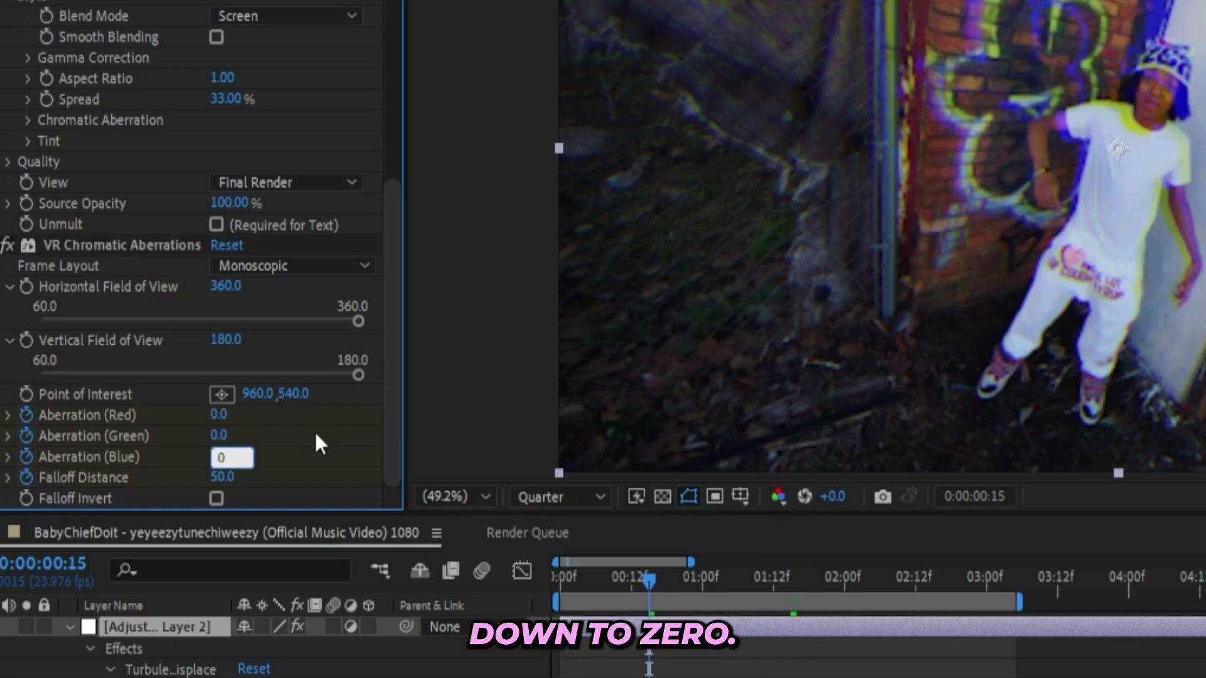
key(Return)
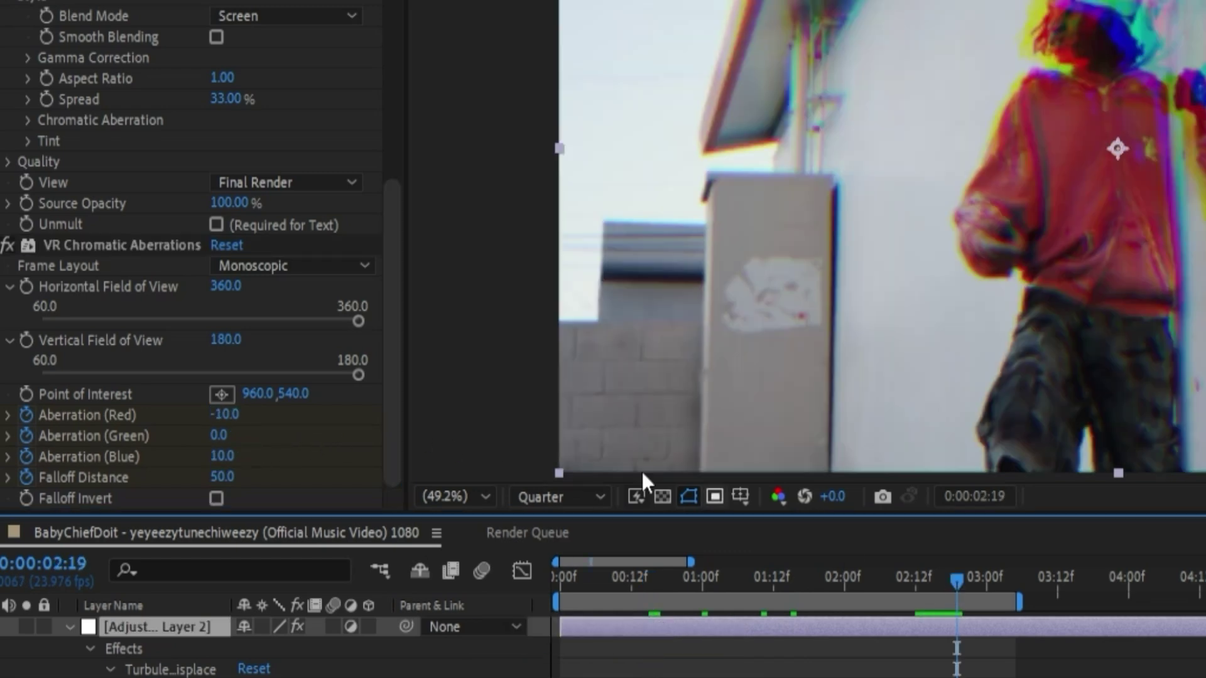
Set Aberration (Red) to 0 at 0:00:02:19 and return to the beginning of the transition at 0:00:00:15.
click(223, 414)
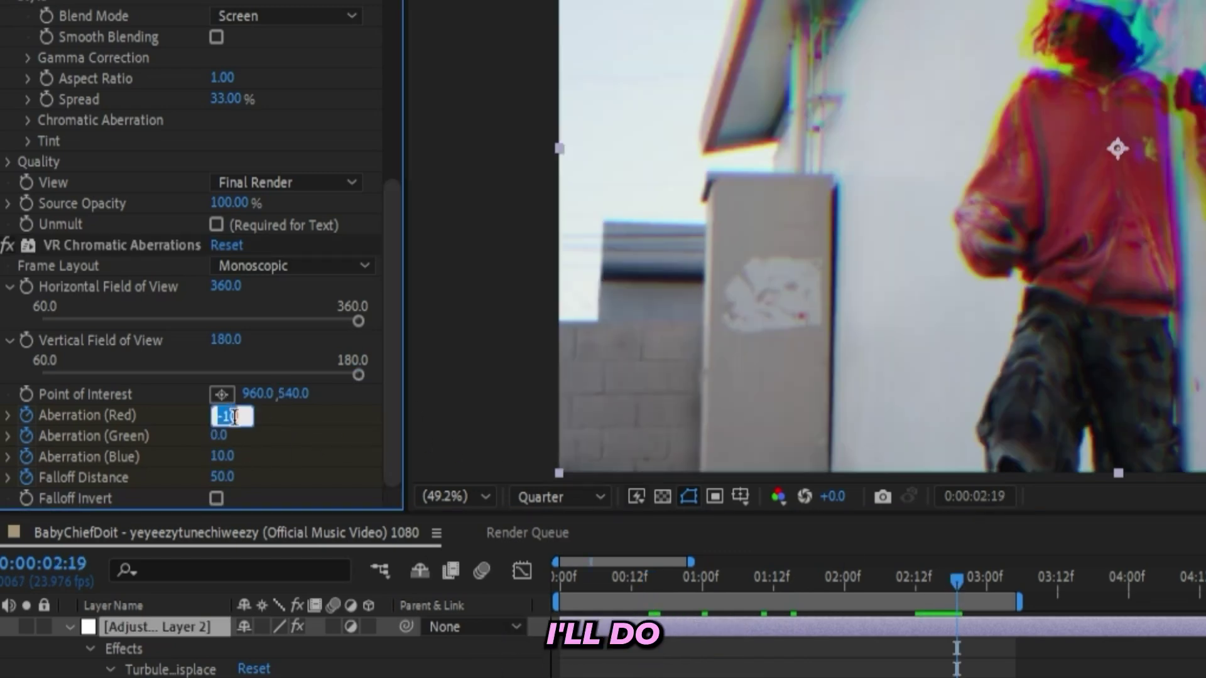
text(0)
key(Return)
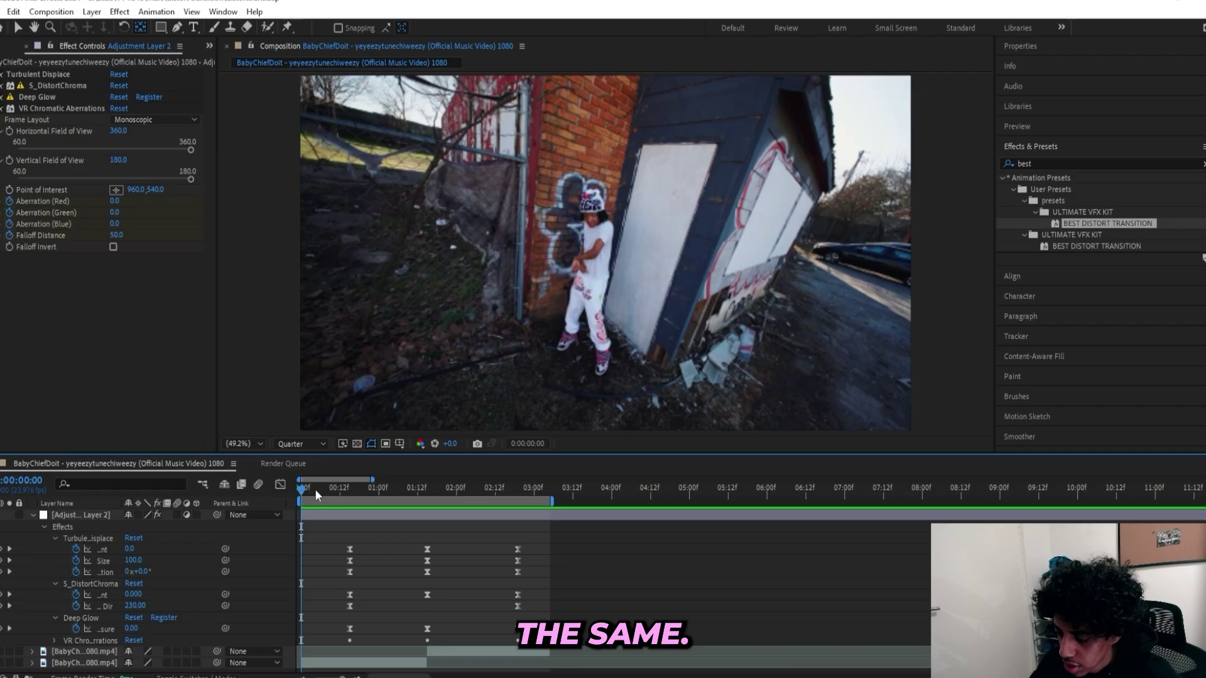
drag(315, 489, 345, 488)
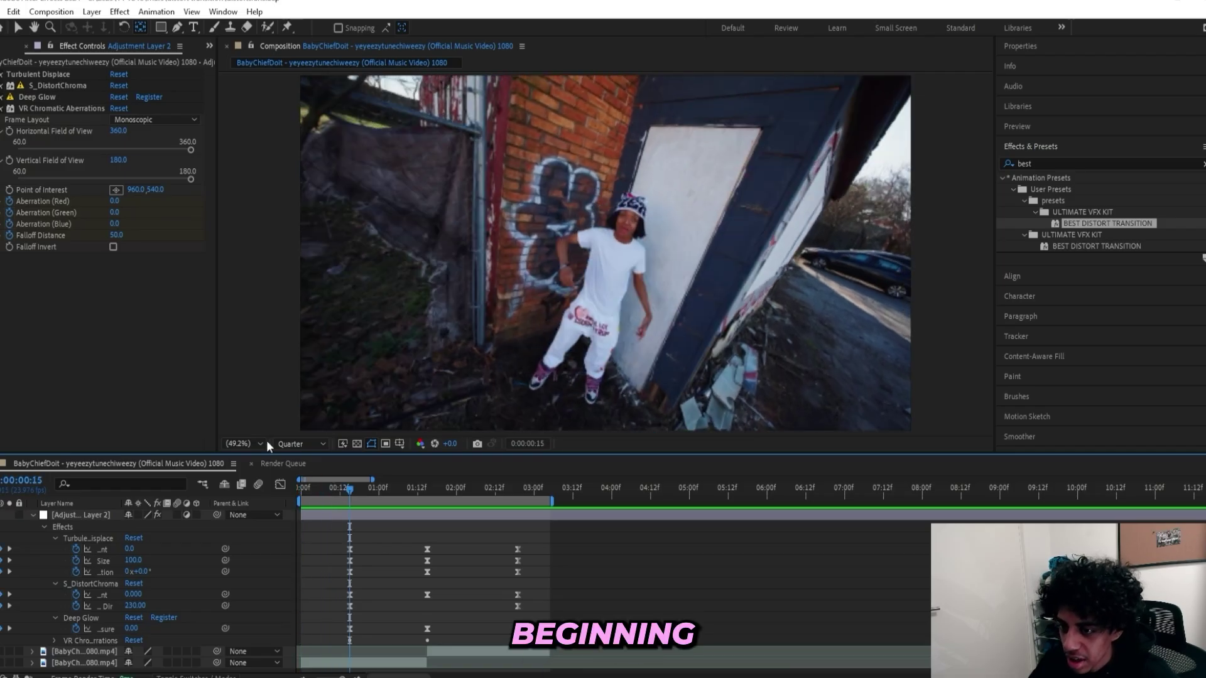
Keyframe the VR Chromatic Aberrations Falloff Distance at 0 on 0:00:00:15, 100 on 0:00:01:15 and 0 on 0:00:02:19.
click(117, 235)
text(0)
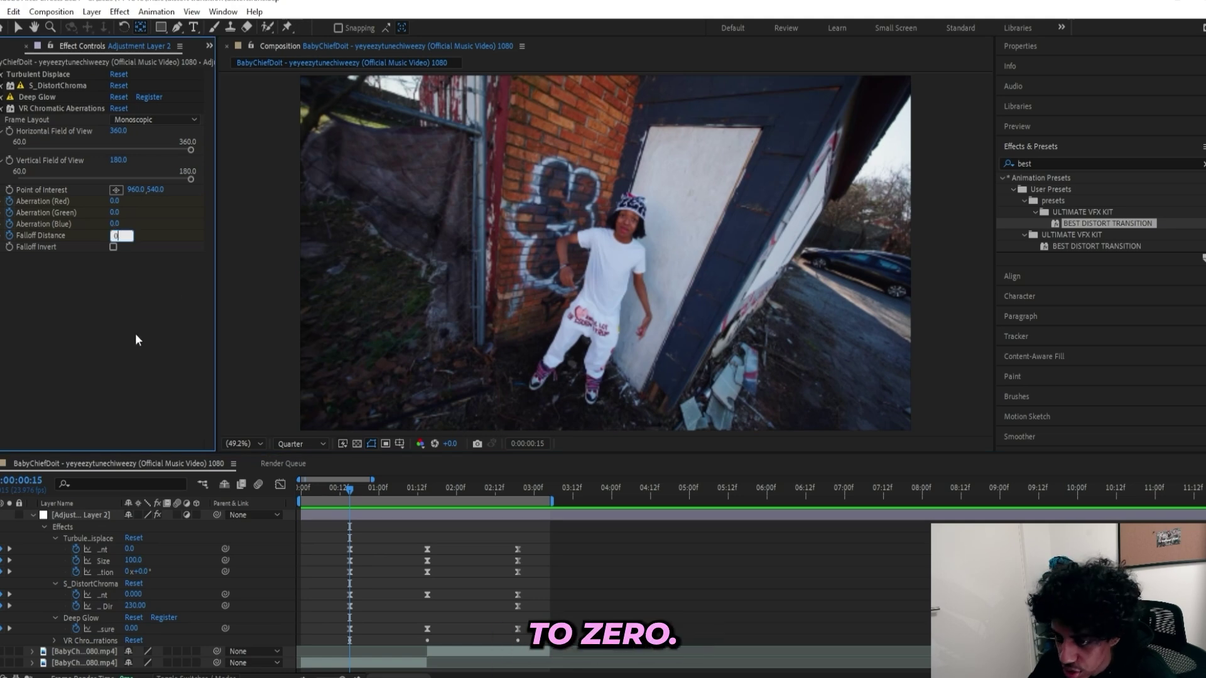
click(378, 515)
drag(351, 490, 428, 498)
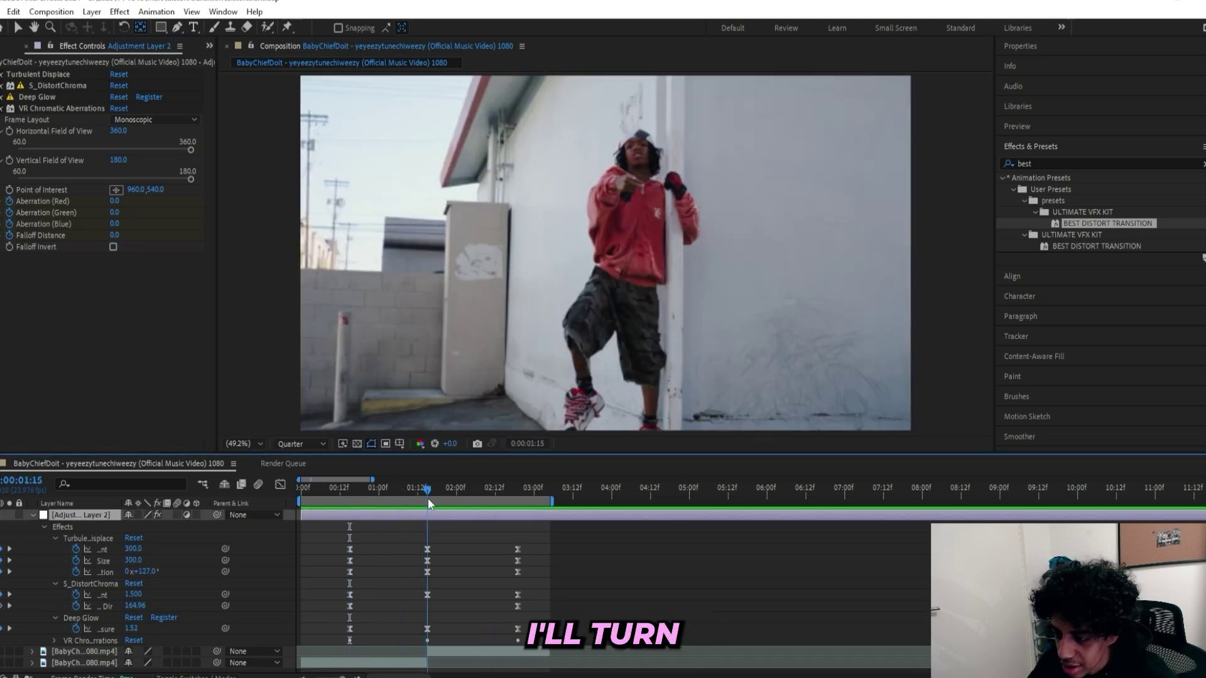
click(115, 234)
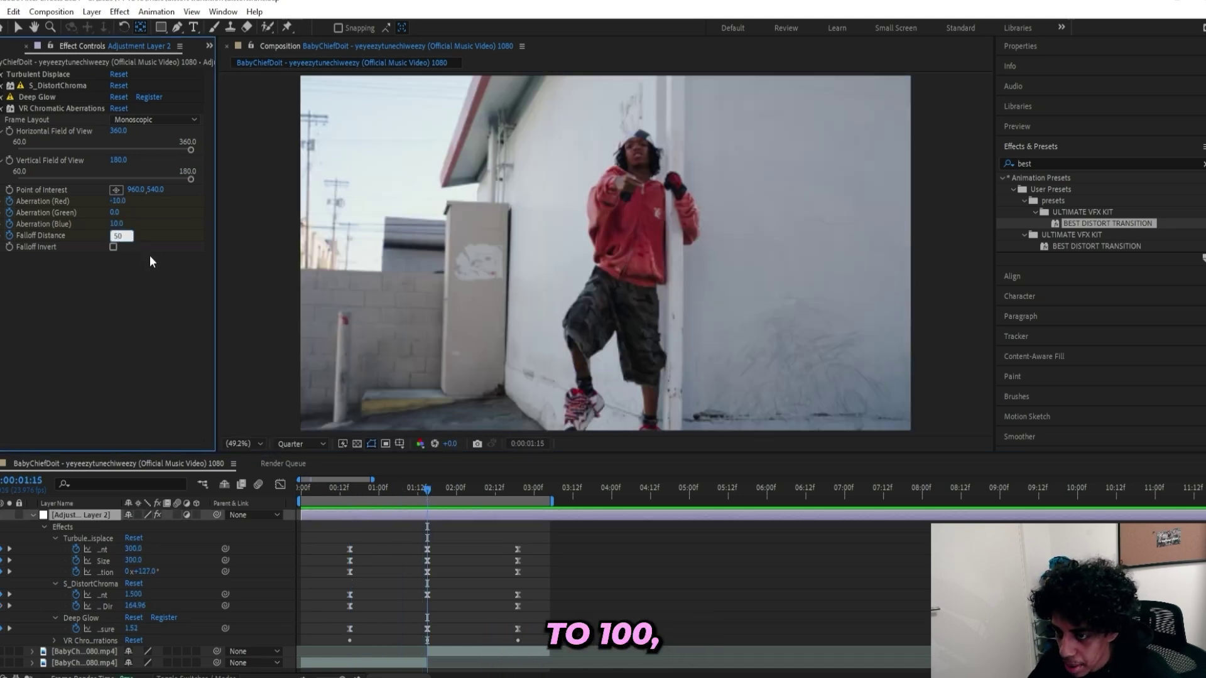
click(517, 488)
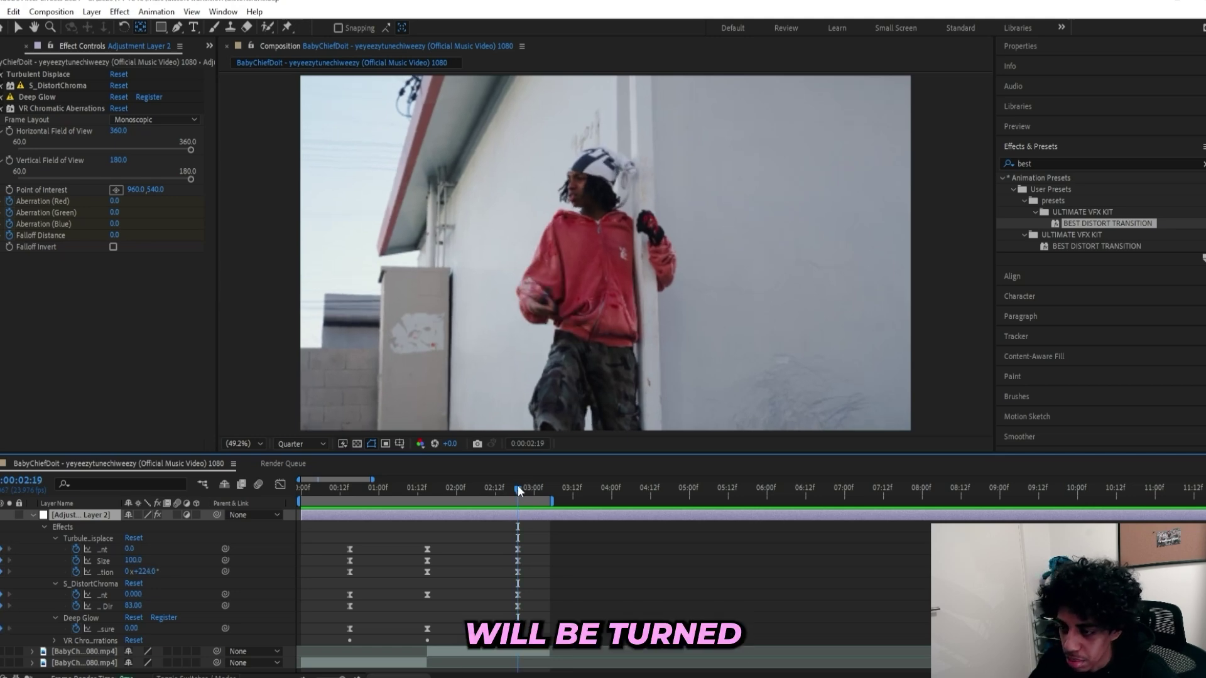
Apply Hue/Saturation to the adjustment layer and place it above Deep Glow in the effect order.
key(u)
key(u)
drag(564, 531, 310, 656)
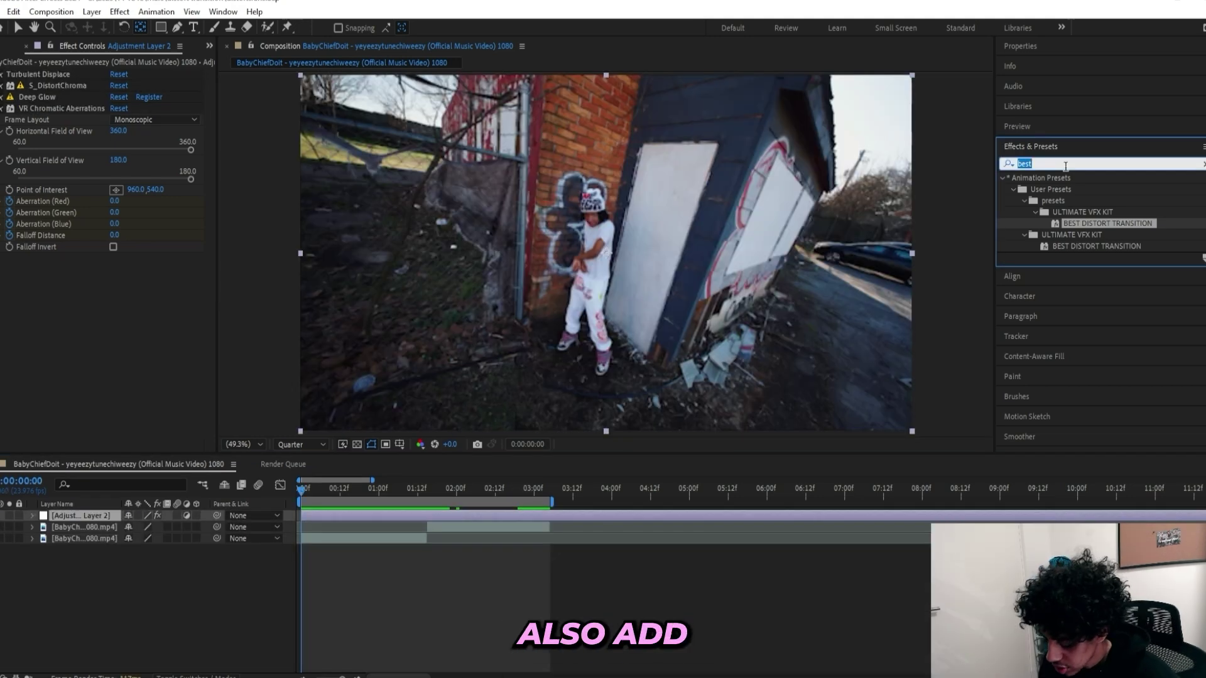
text(hue/)
key(Return)
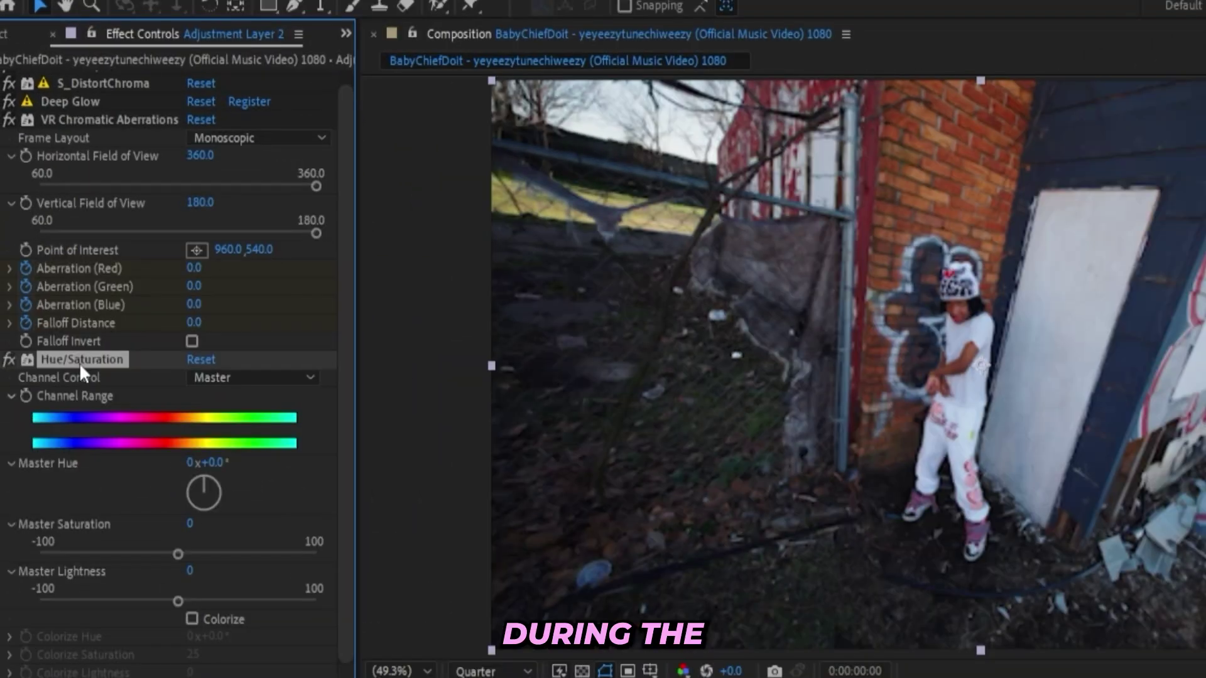
mouse_move(42, 250)
mouse_down()
mouse_move(65, 75)
mouse_move(48, 261)
mouse_up()
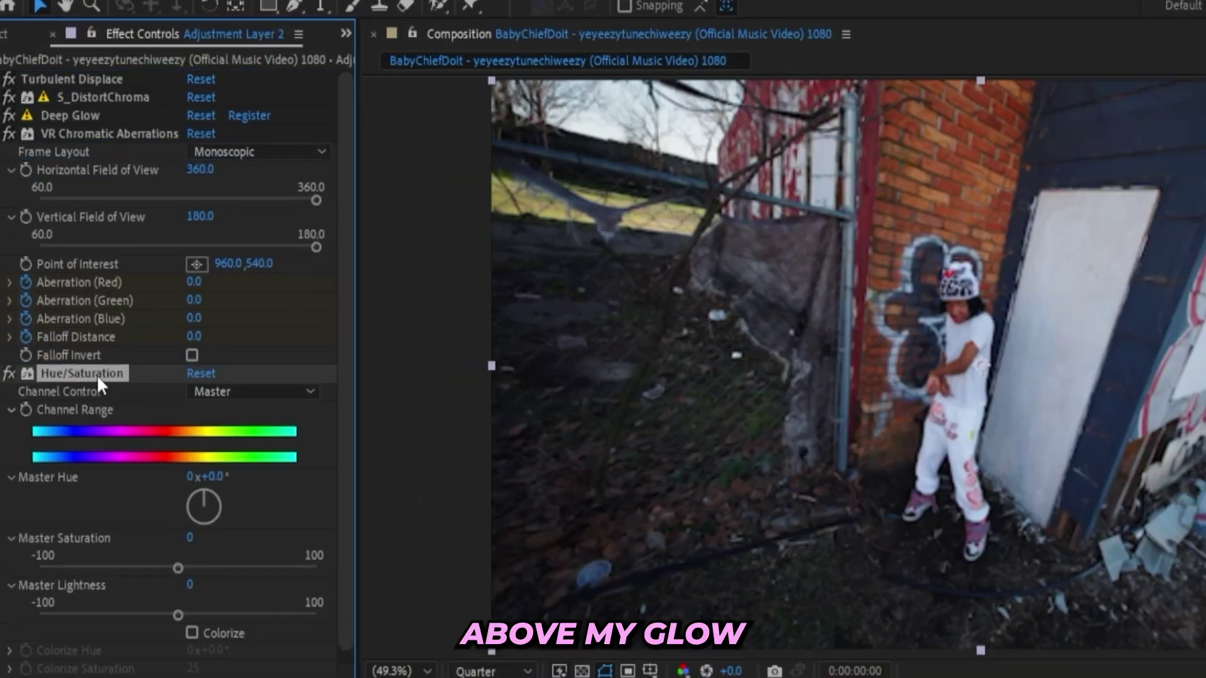
drag(97, 375, 100, 108)
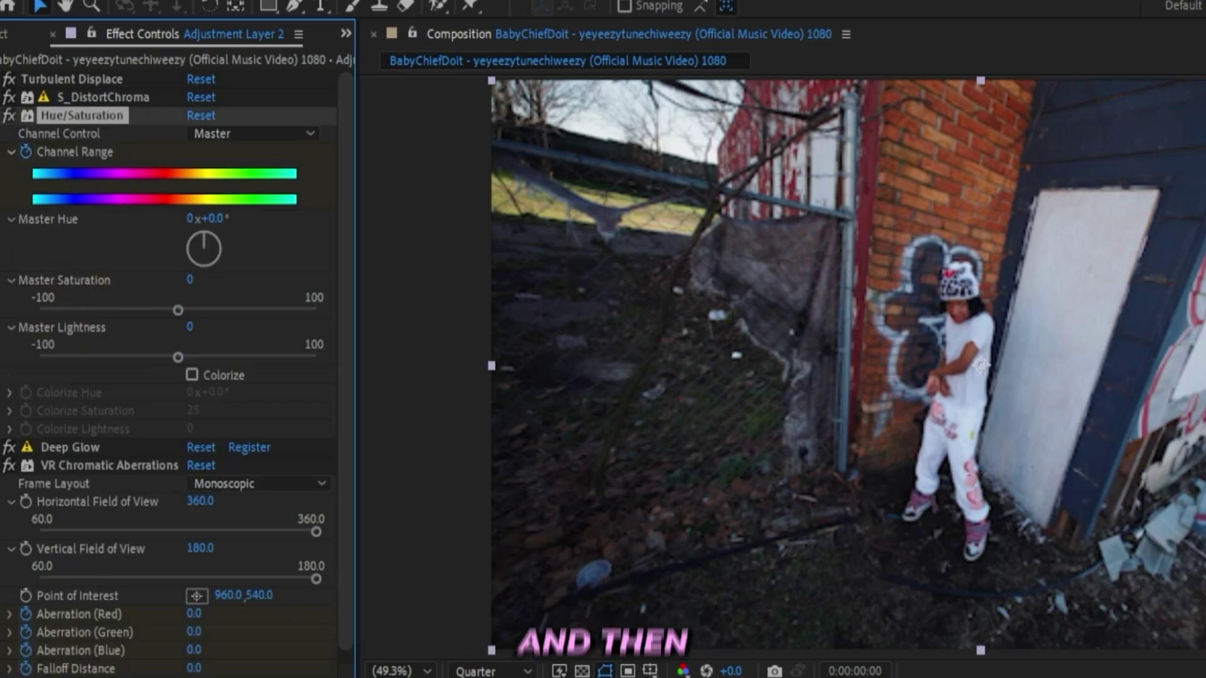
Preview the transition with its hue shift from the first keyframes at 0:00:00:15.
key(space)
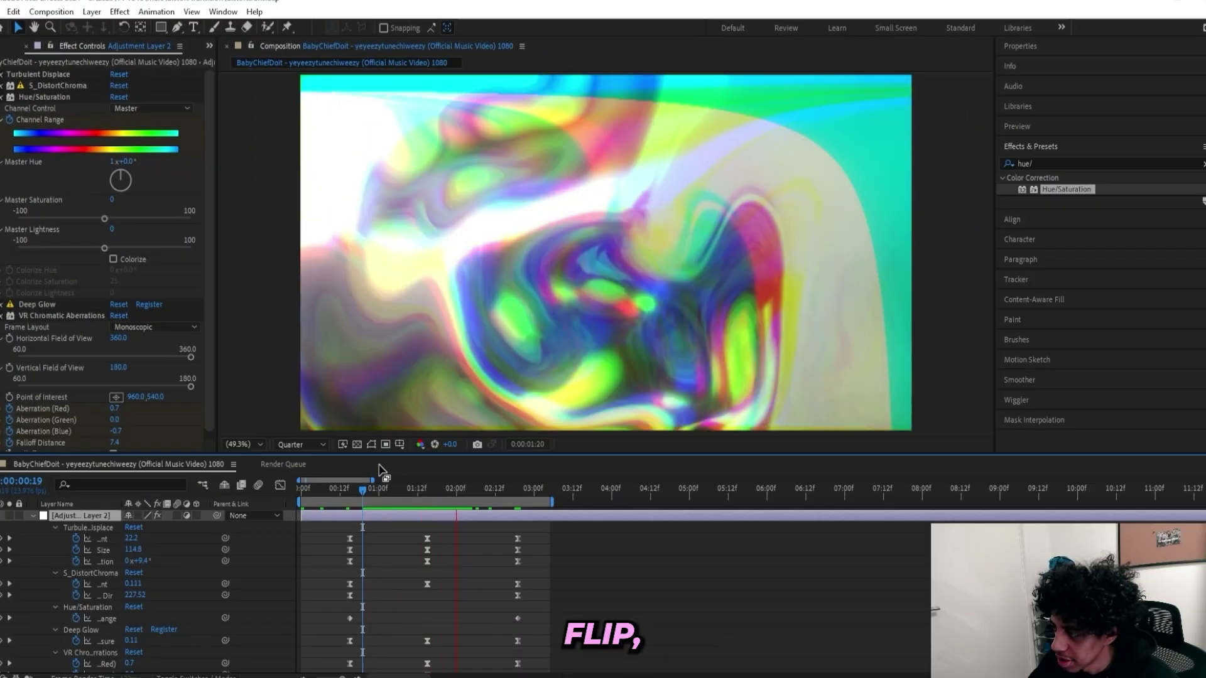
click(348, 489)
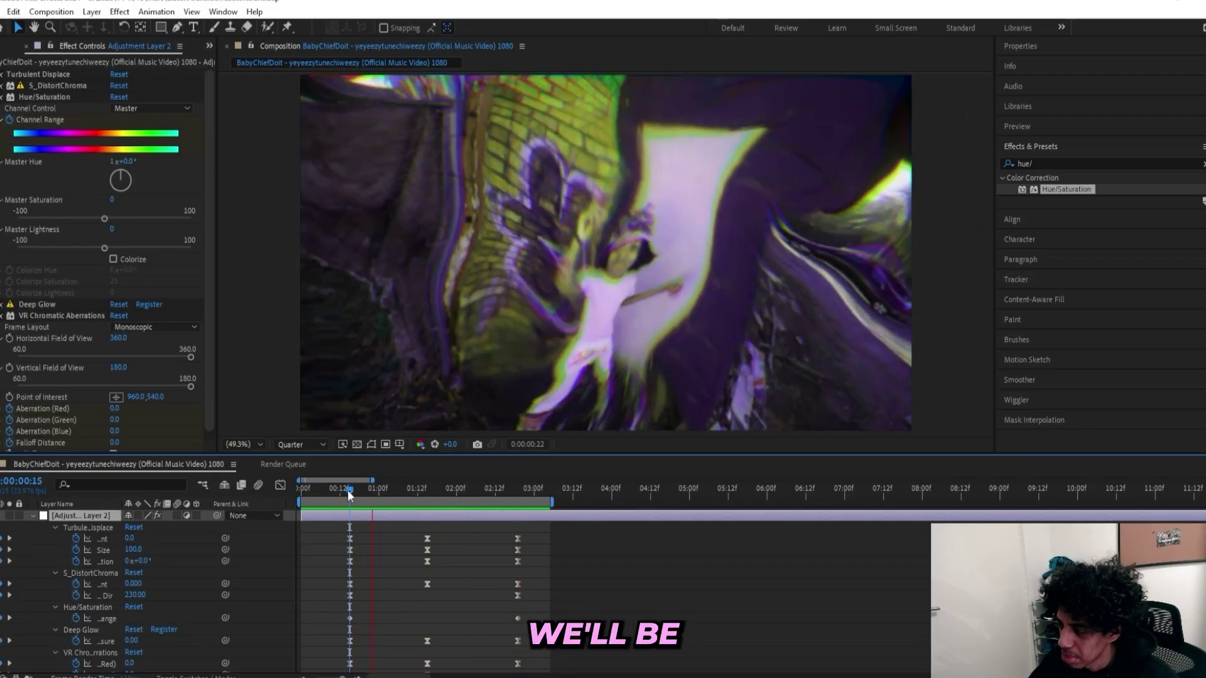
key(space)
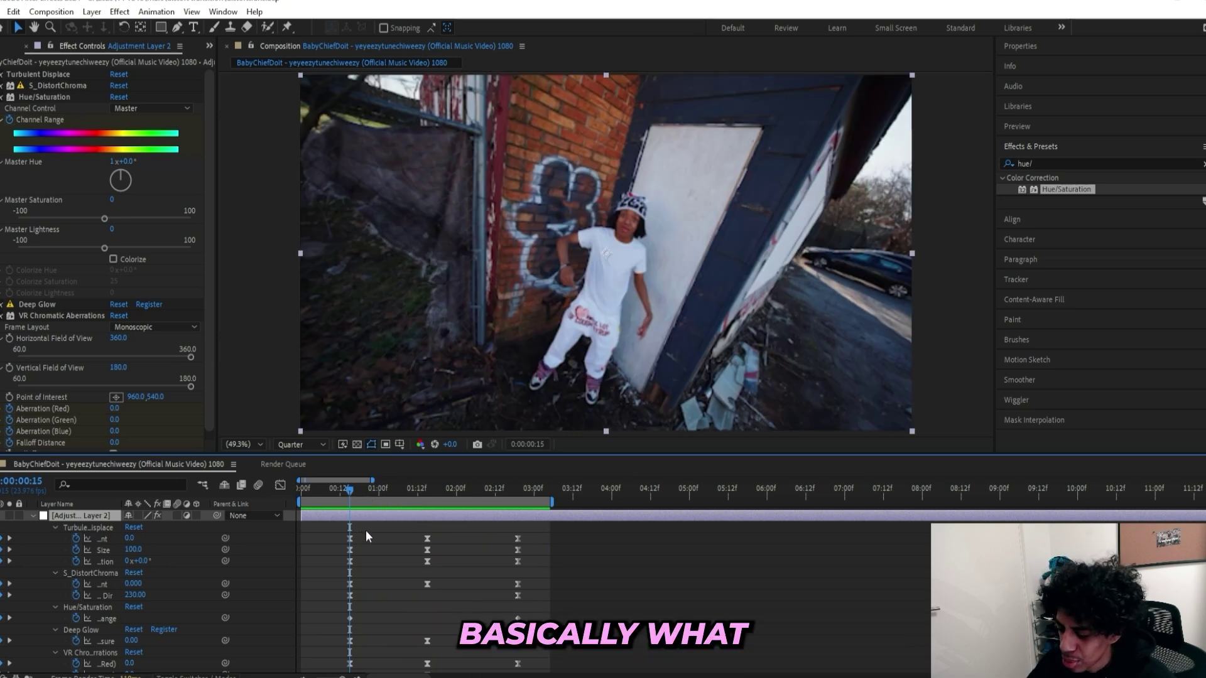
Show the Turbulent Displace Amount keyframes in the Graph Editor as a value graph.
click(349, 539)
click(280, 484)
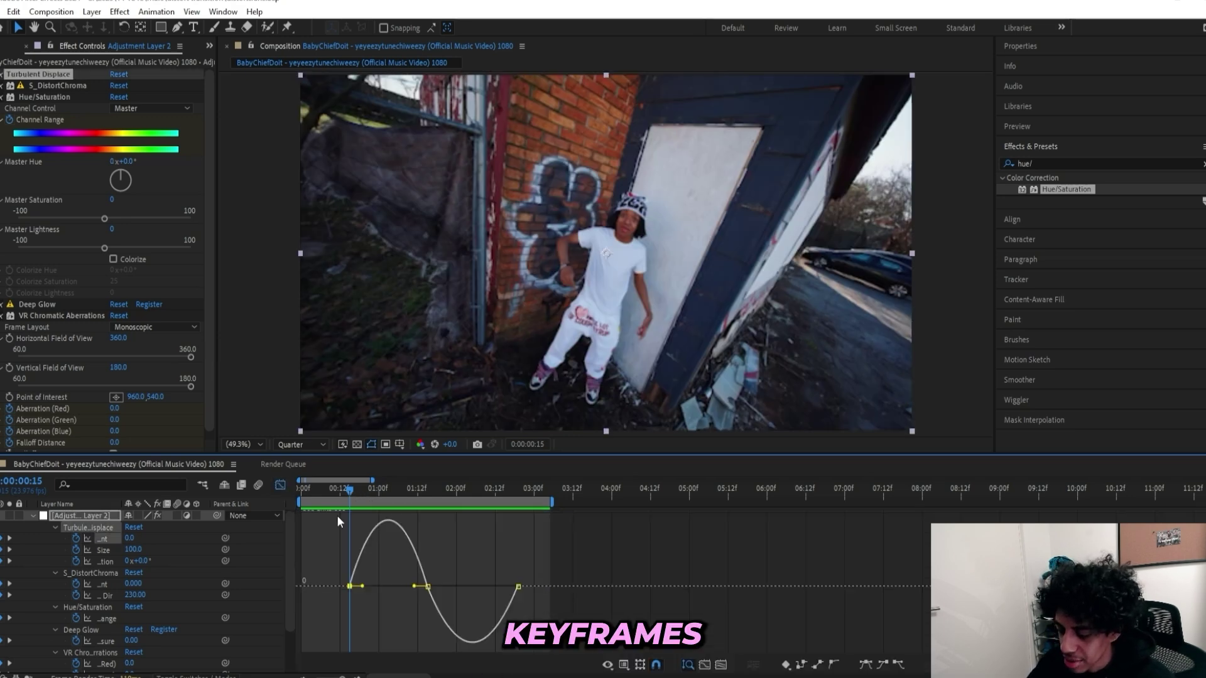
click(623, 660)
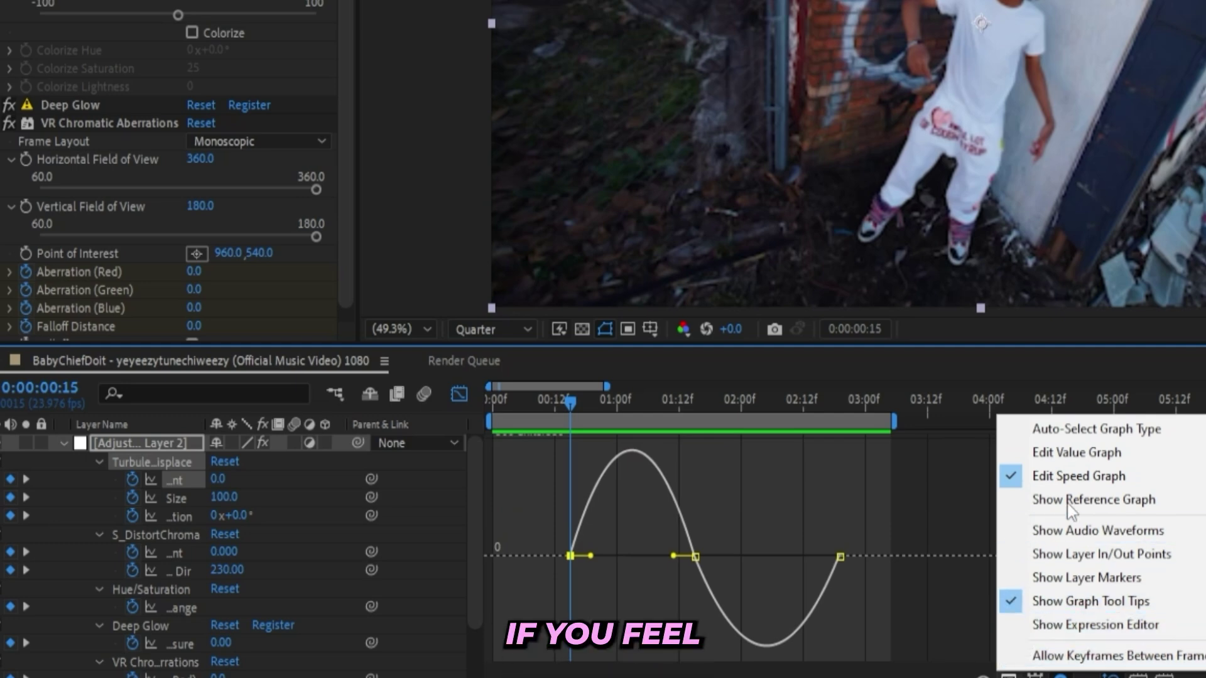
click(1068, 452)
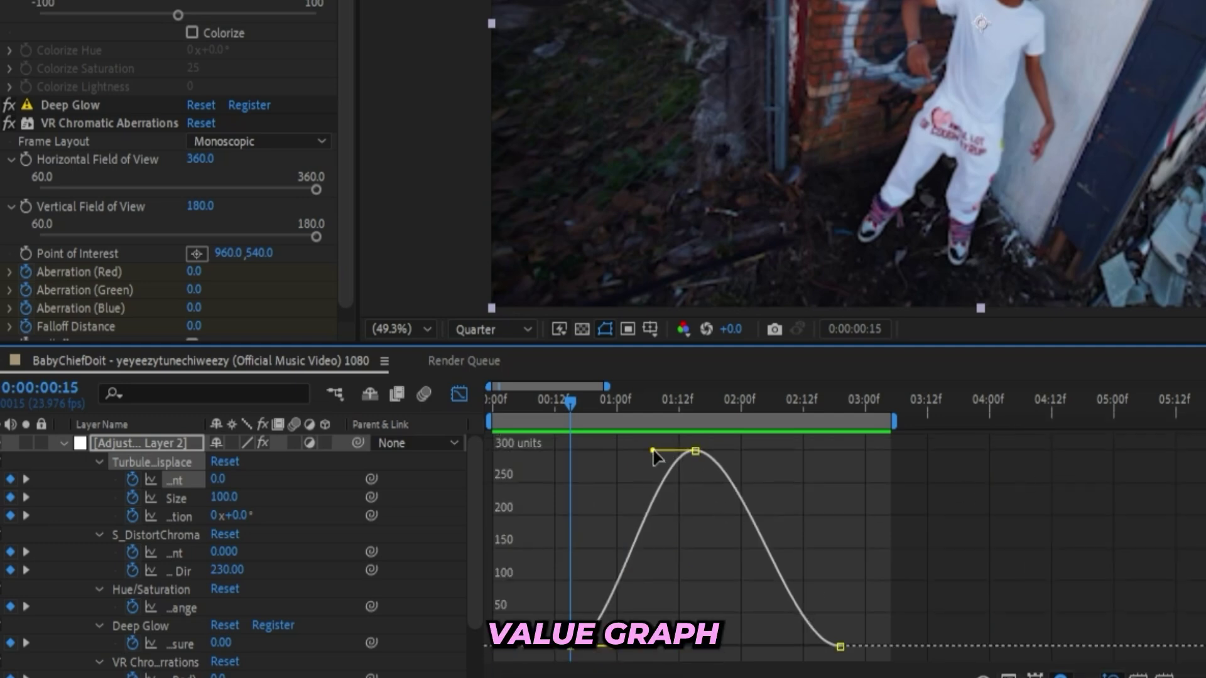
Steepen the Amount value curve into a sharp peak at 0:00:01:15 and open the graph of the Size keyframes.
drag(653, 450, 752, 606)
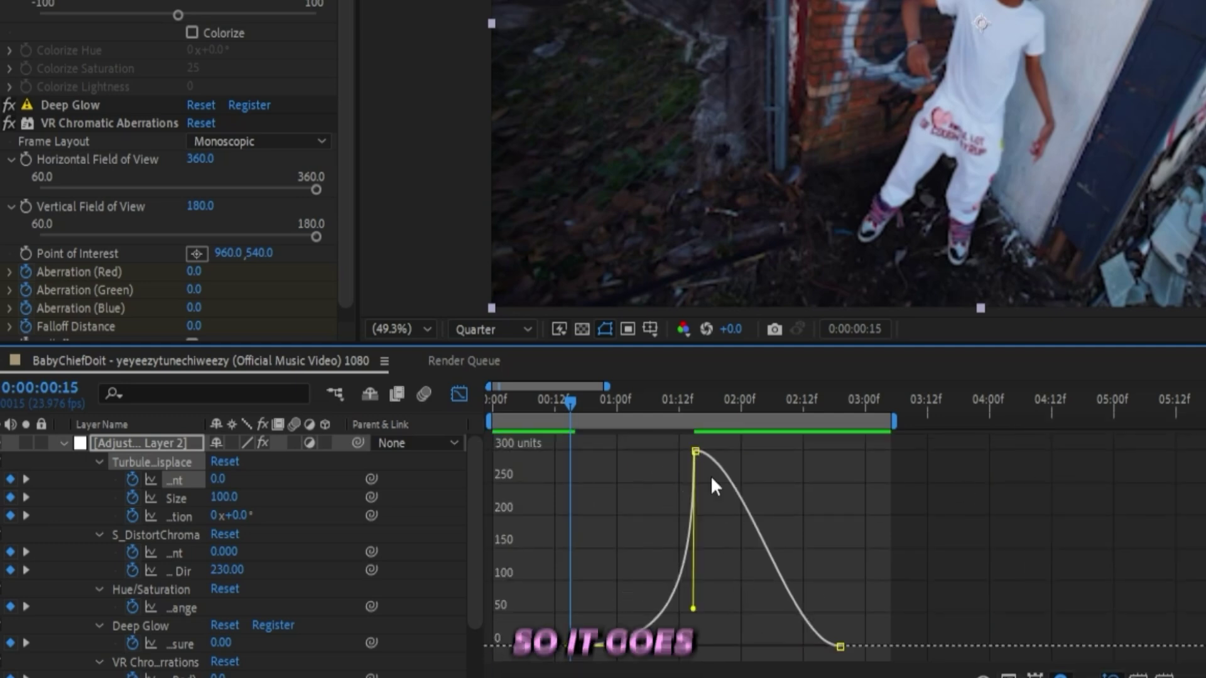
click(593, 434)
drag(572, 402, 658, 573)
click(705, 454)
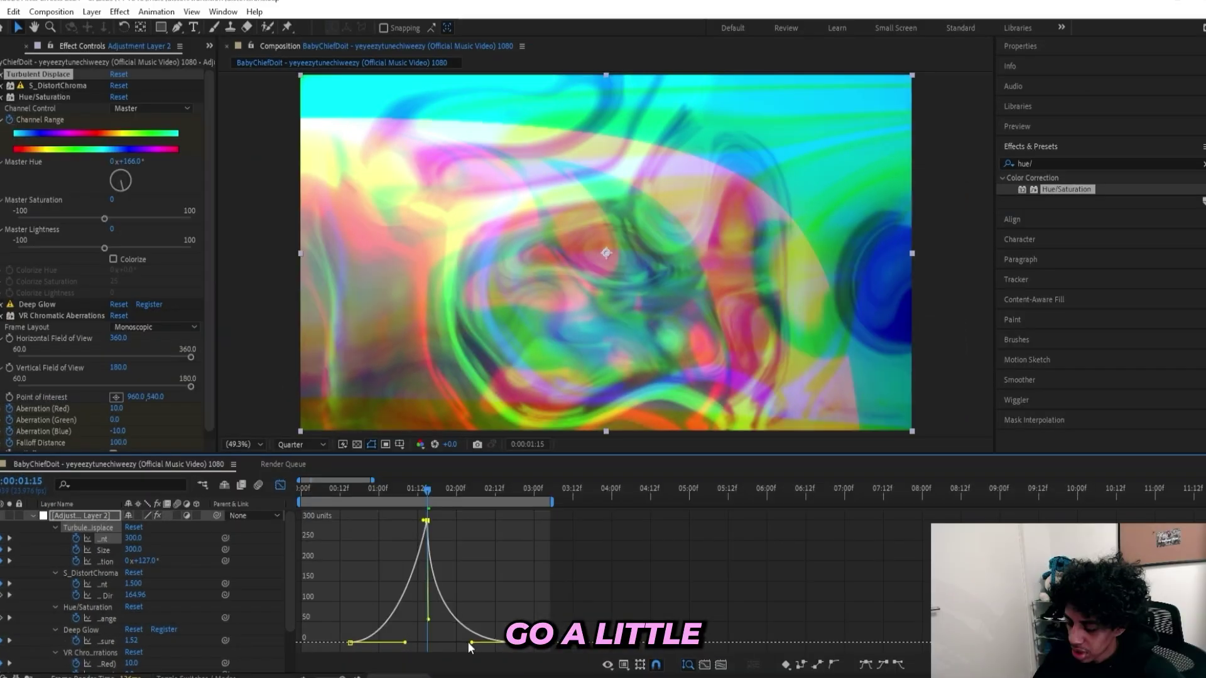
key(ctrl+z)
drag(422, 582, 431, 589)
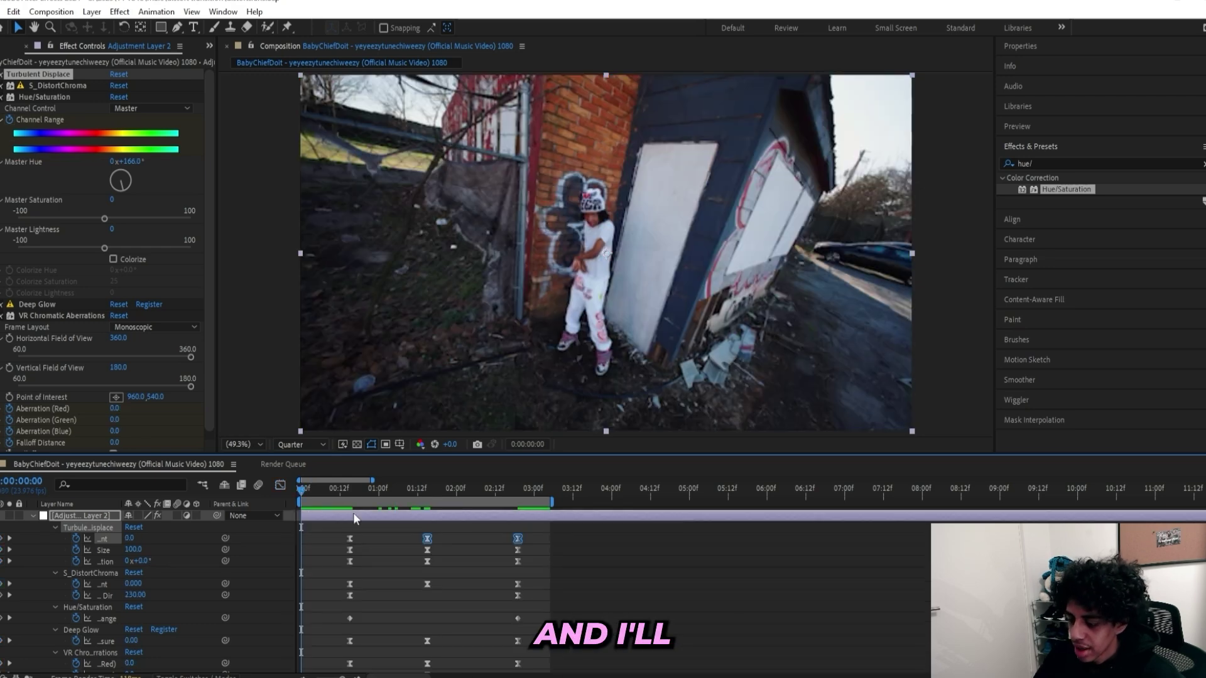
click(348, 552)
click(280, 485)
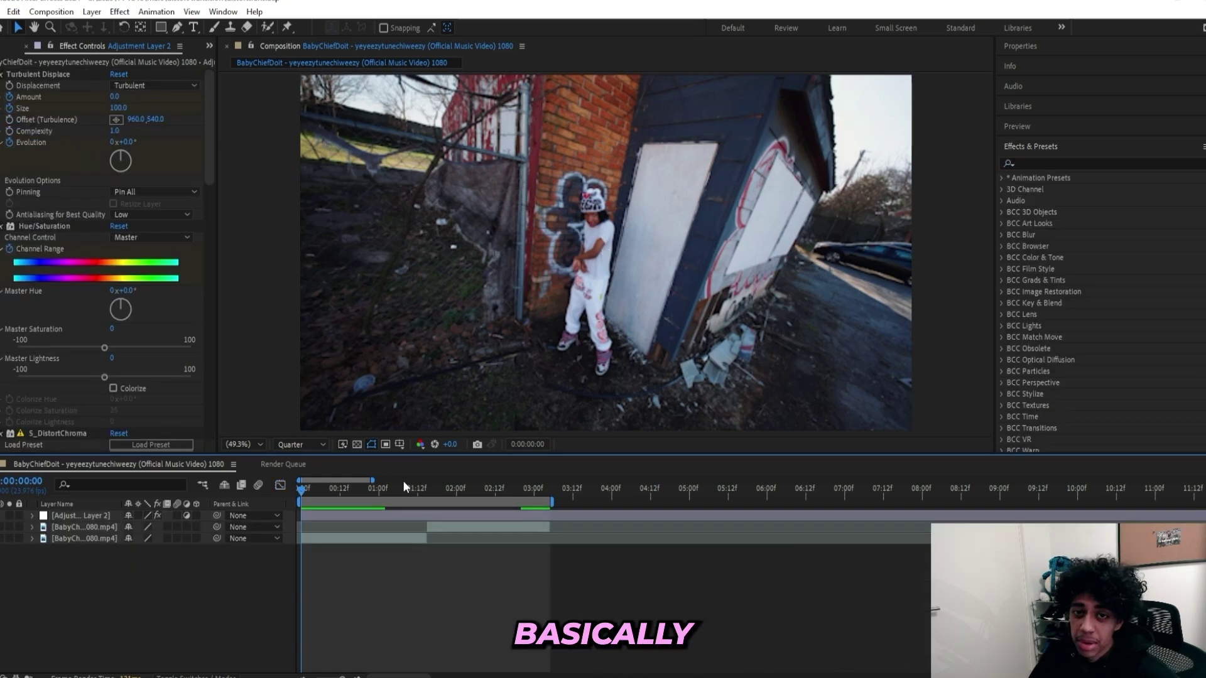
Preview the complete distort transition between the two clips.
key(space)
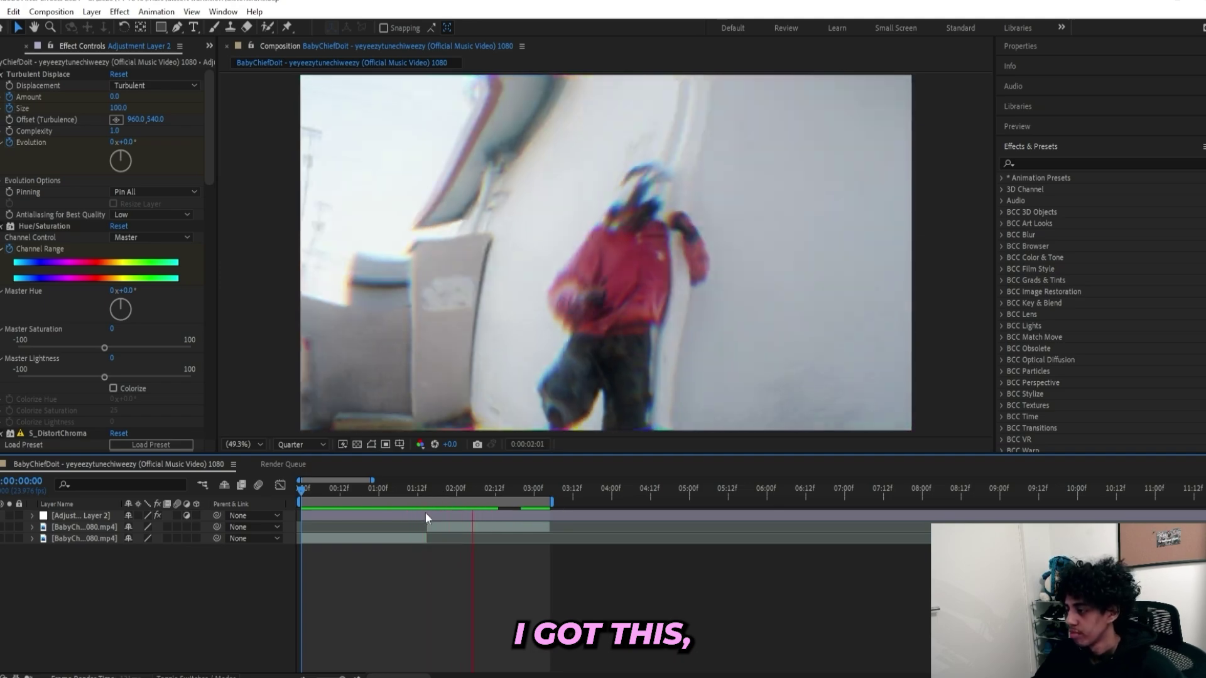
click(340, 491)
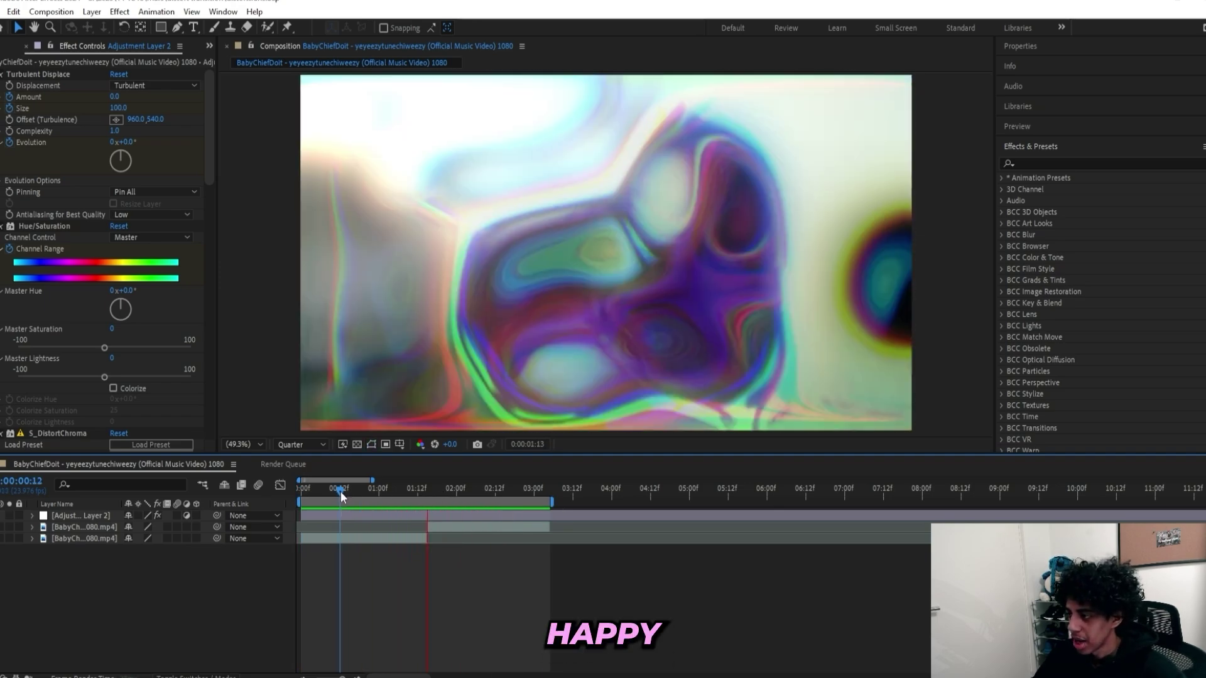
key(space)
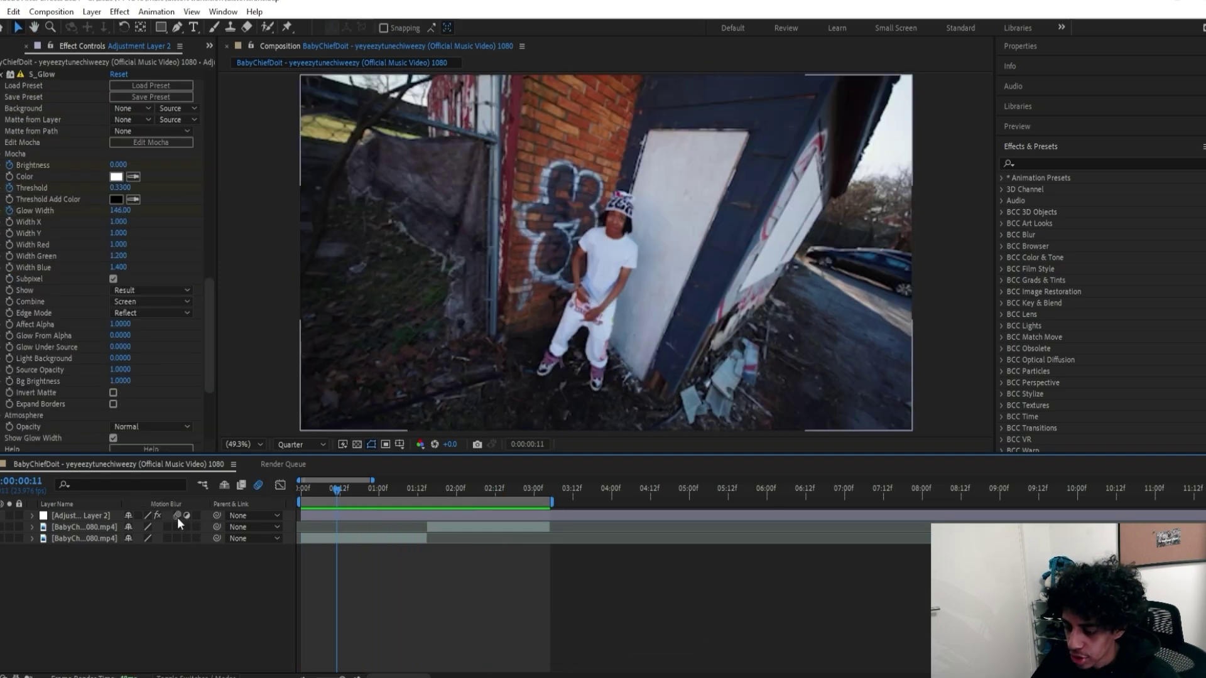
Enable motion blur on the transition's adjustment layer and preview the result.
click(177, 516)
key(space)
key(space)
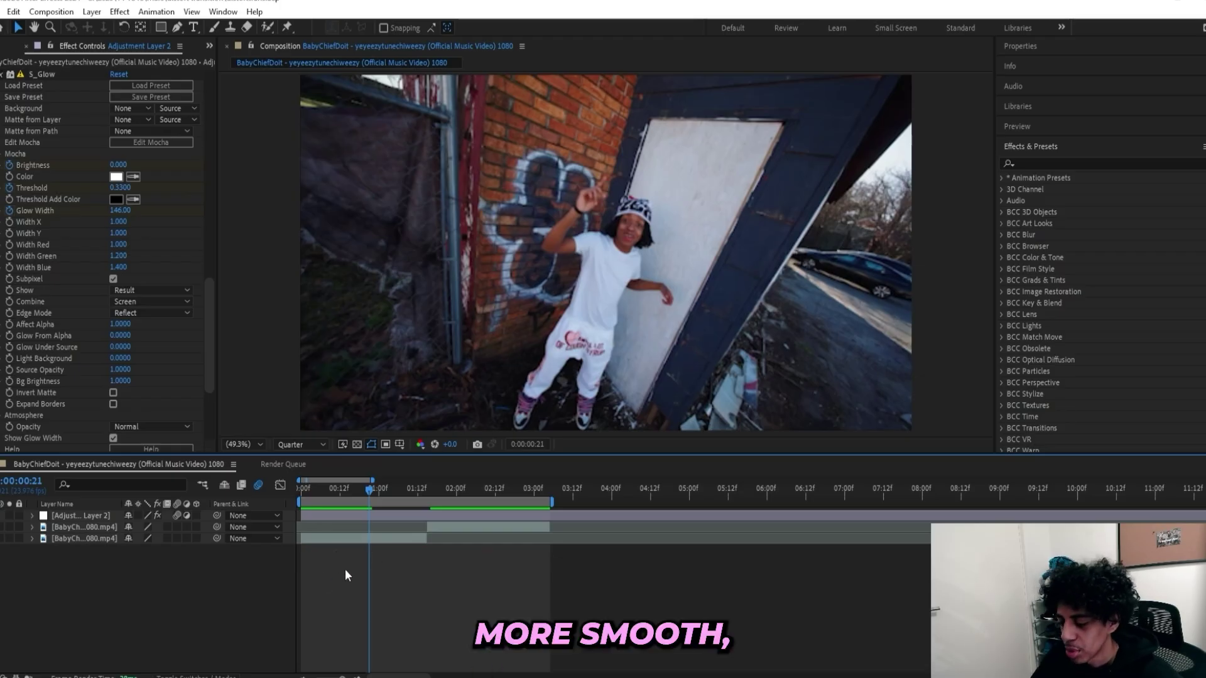
Add a new adjustment layer above the others and apply the RSMB effect to it.
right_click(344, 569)
mouse_move(376, 407)
click(553, 517)
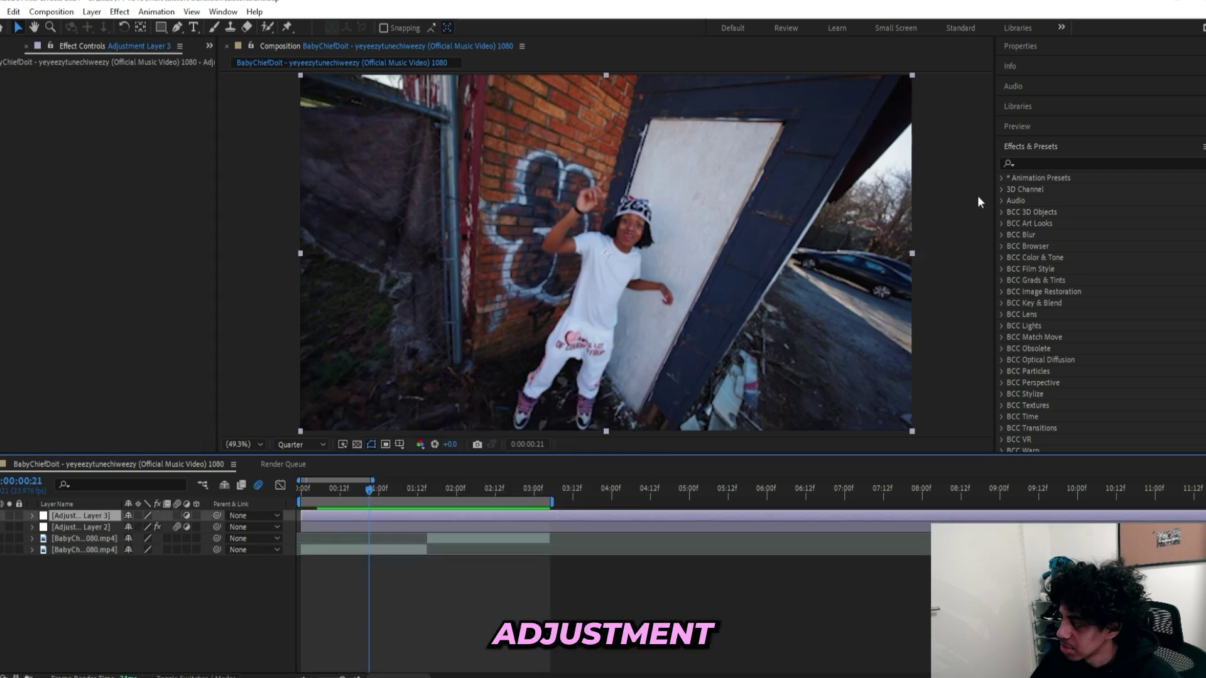
click(1025, 161)
text(rs)
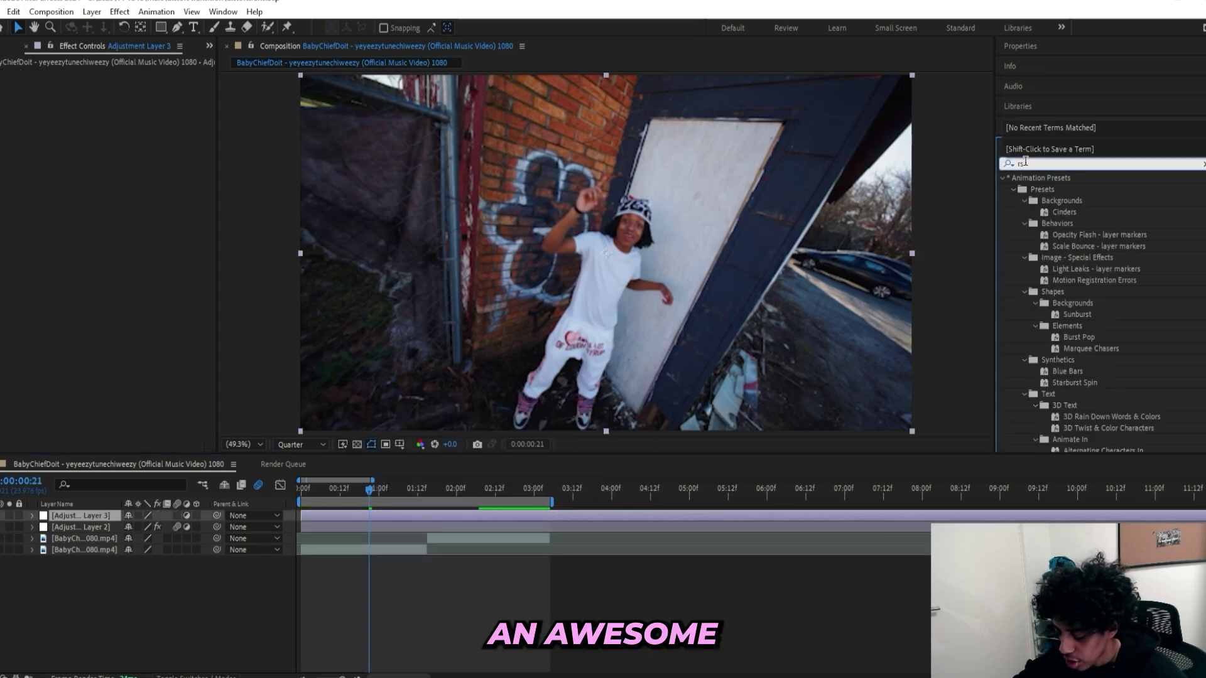
text(mb)
drag(1039, 190, 366, 510)
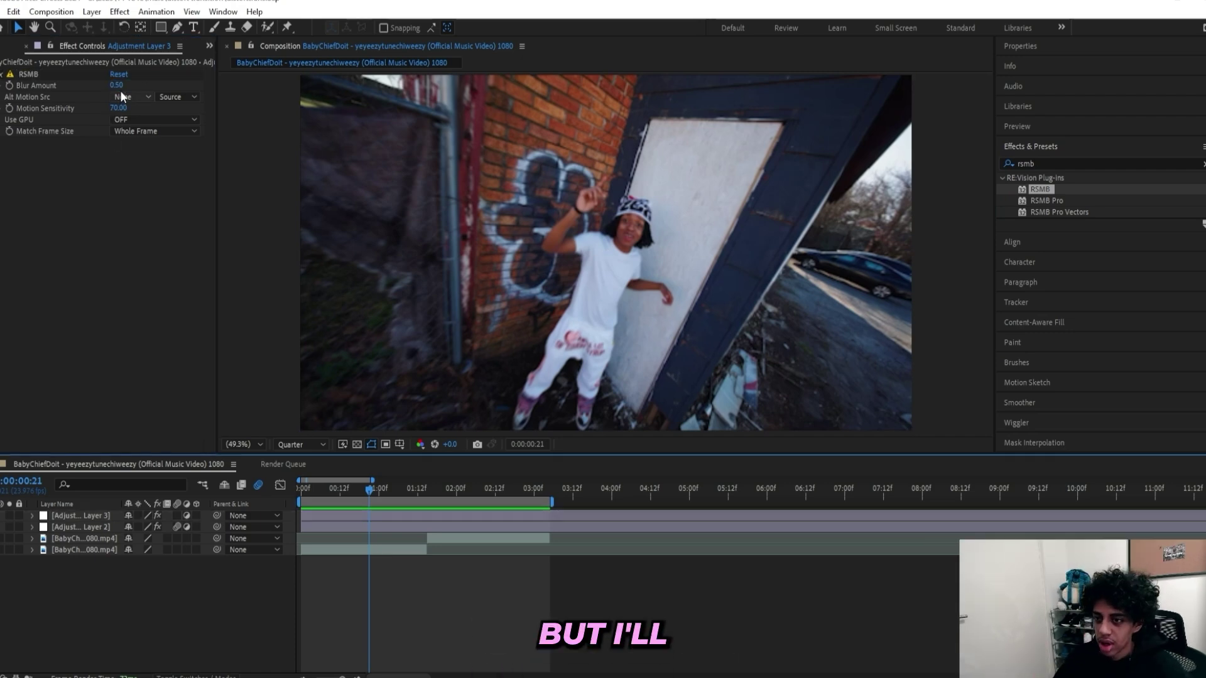
Set the RSMB Blur Amount to 0.20 and Motion Sensitivity to 50, and preview the transition.
click(120, 85)
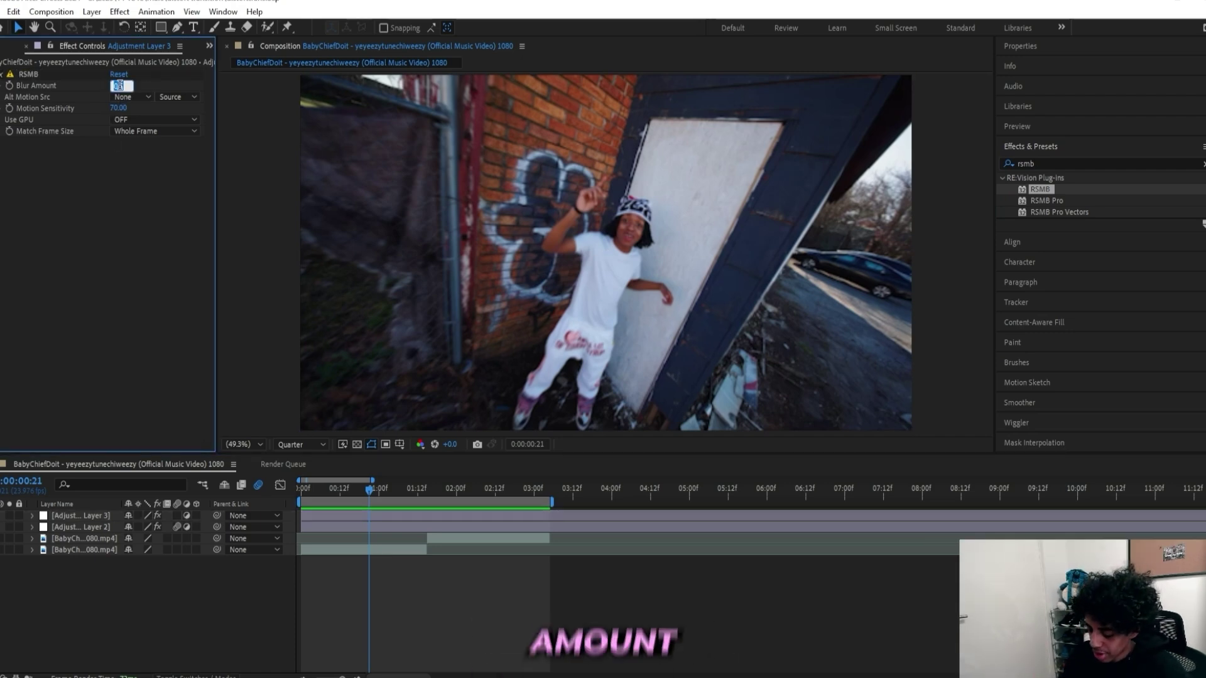
text(0.2)
key(Return)
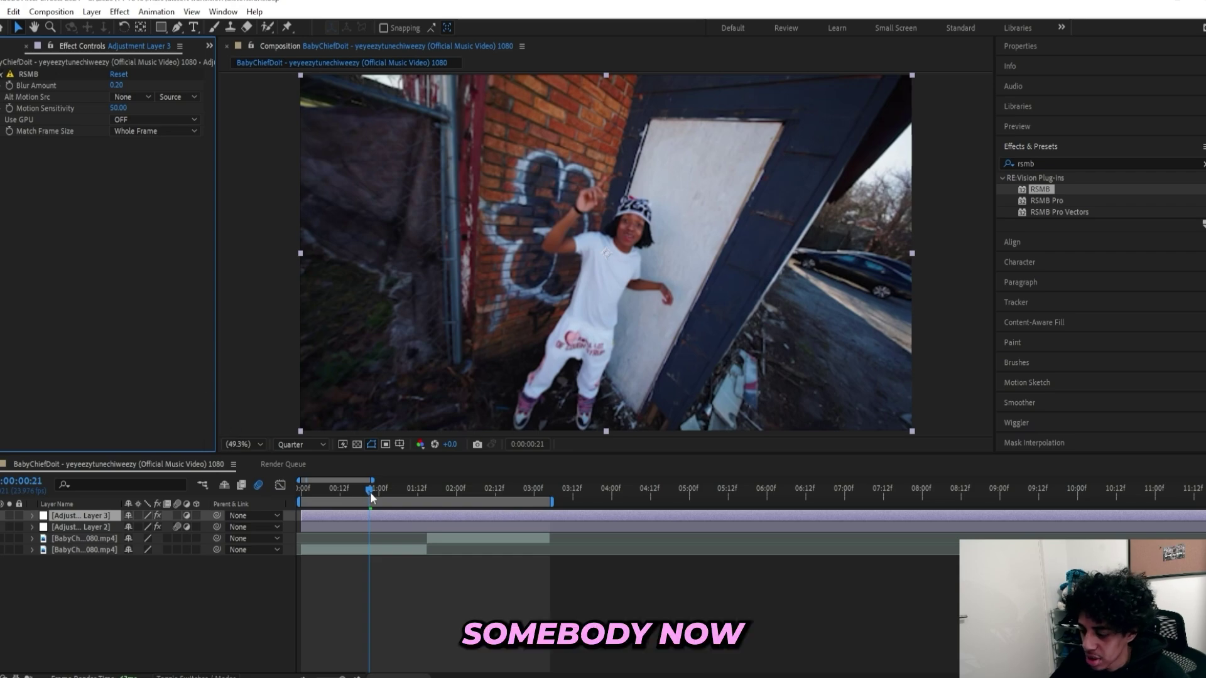
key(space)
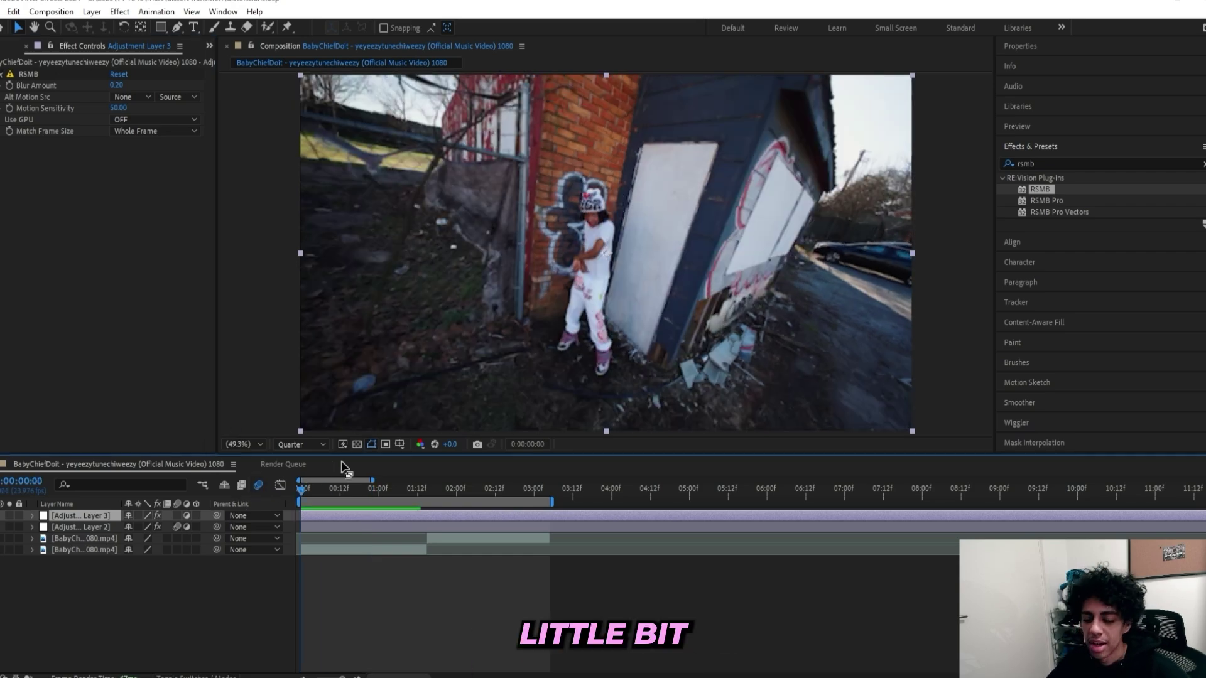